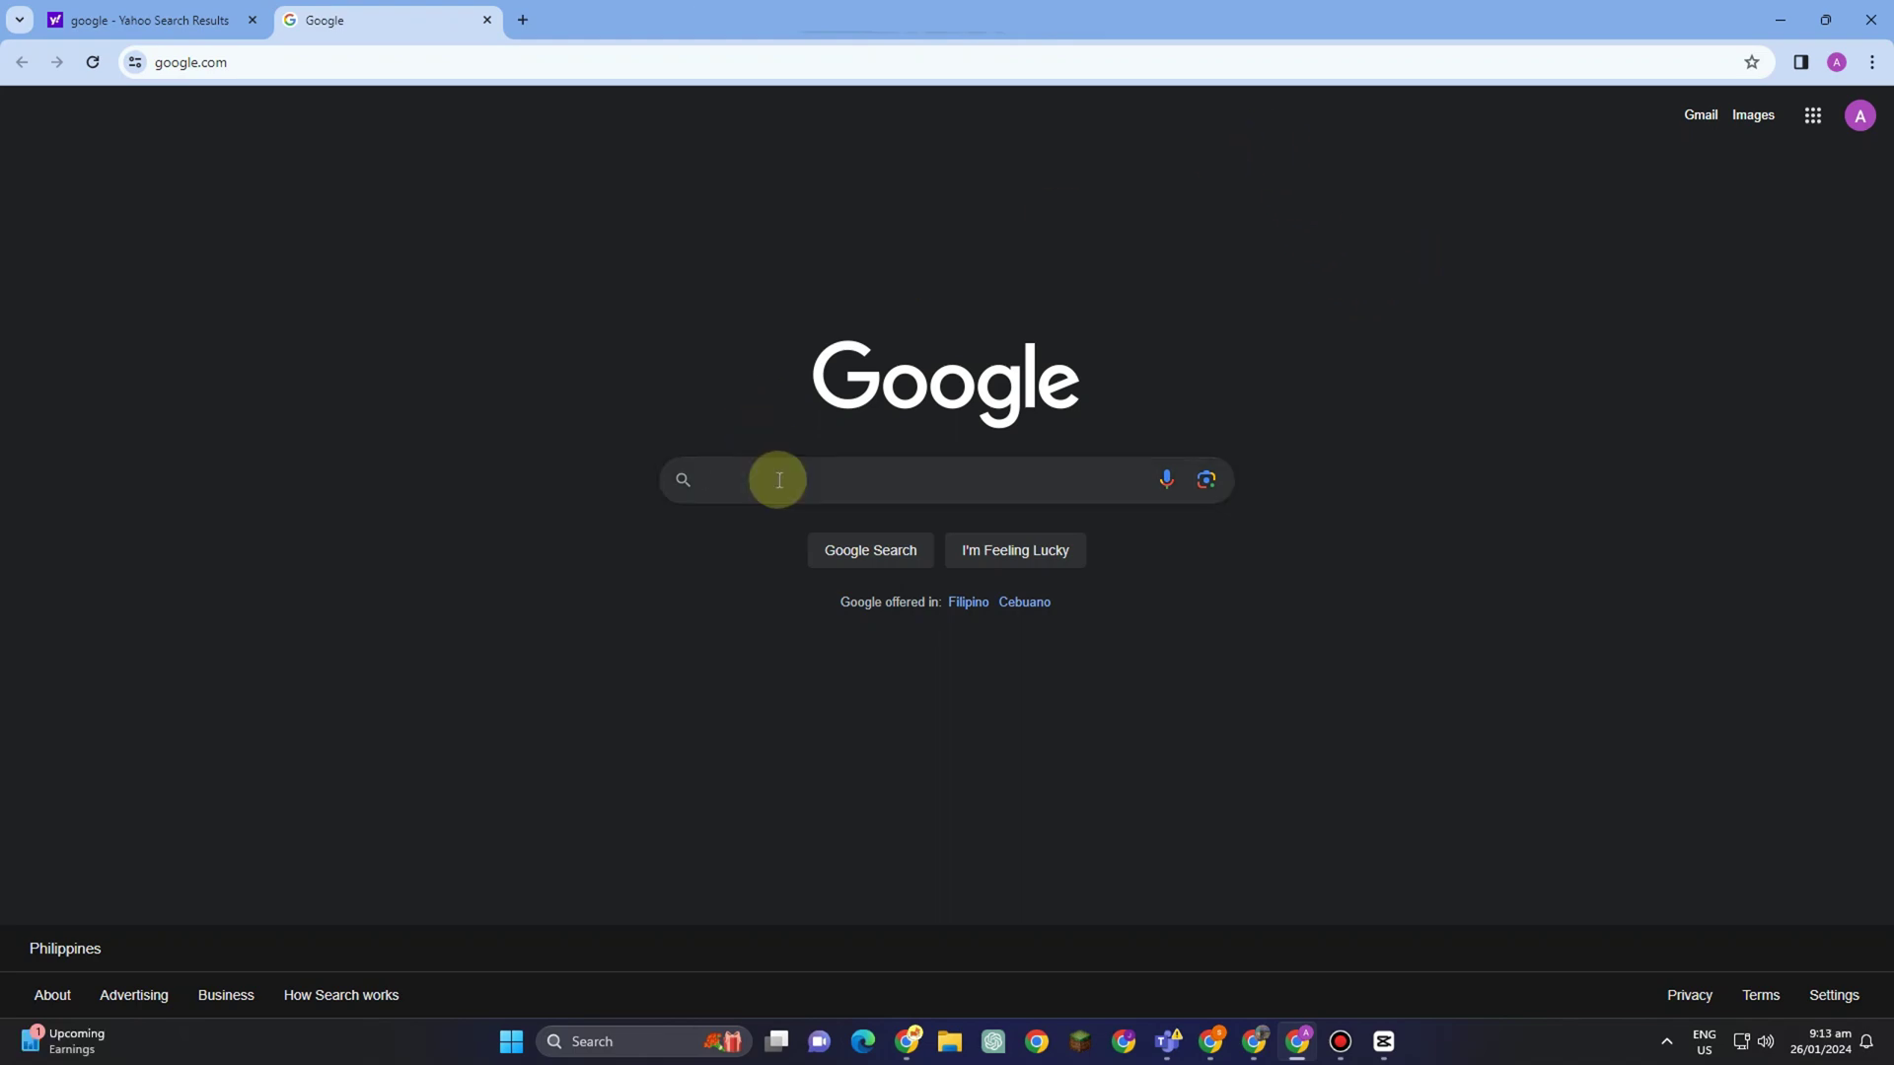
Search Google for 'jenni ai' using the suggested query.
click(770, 474)
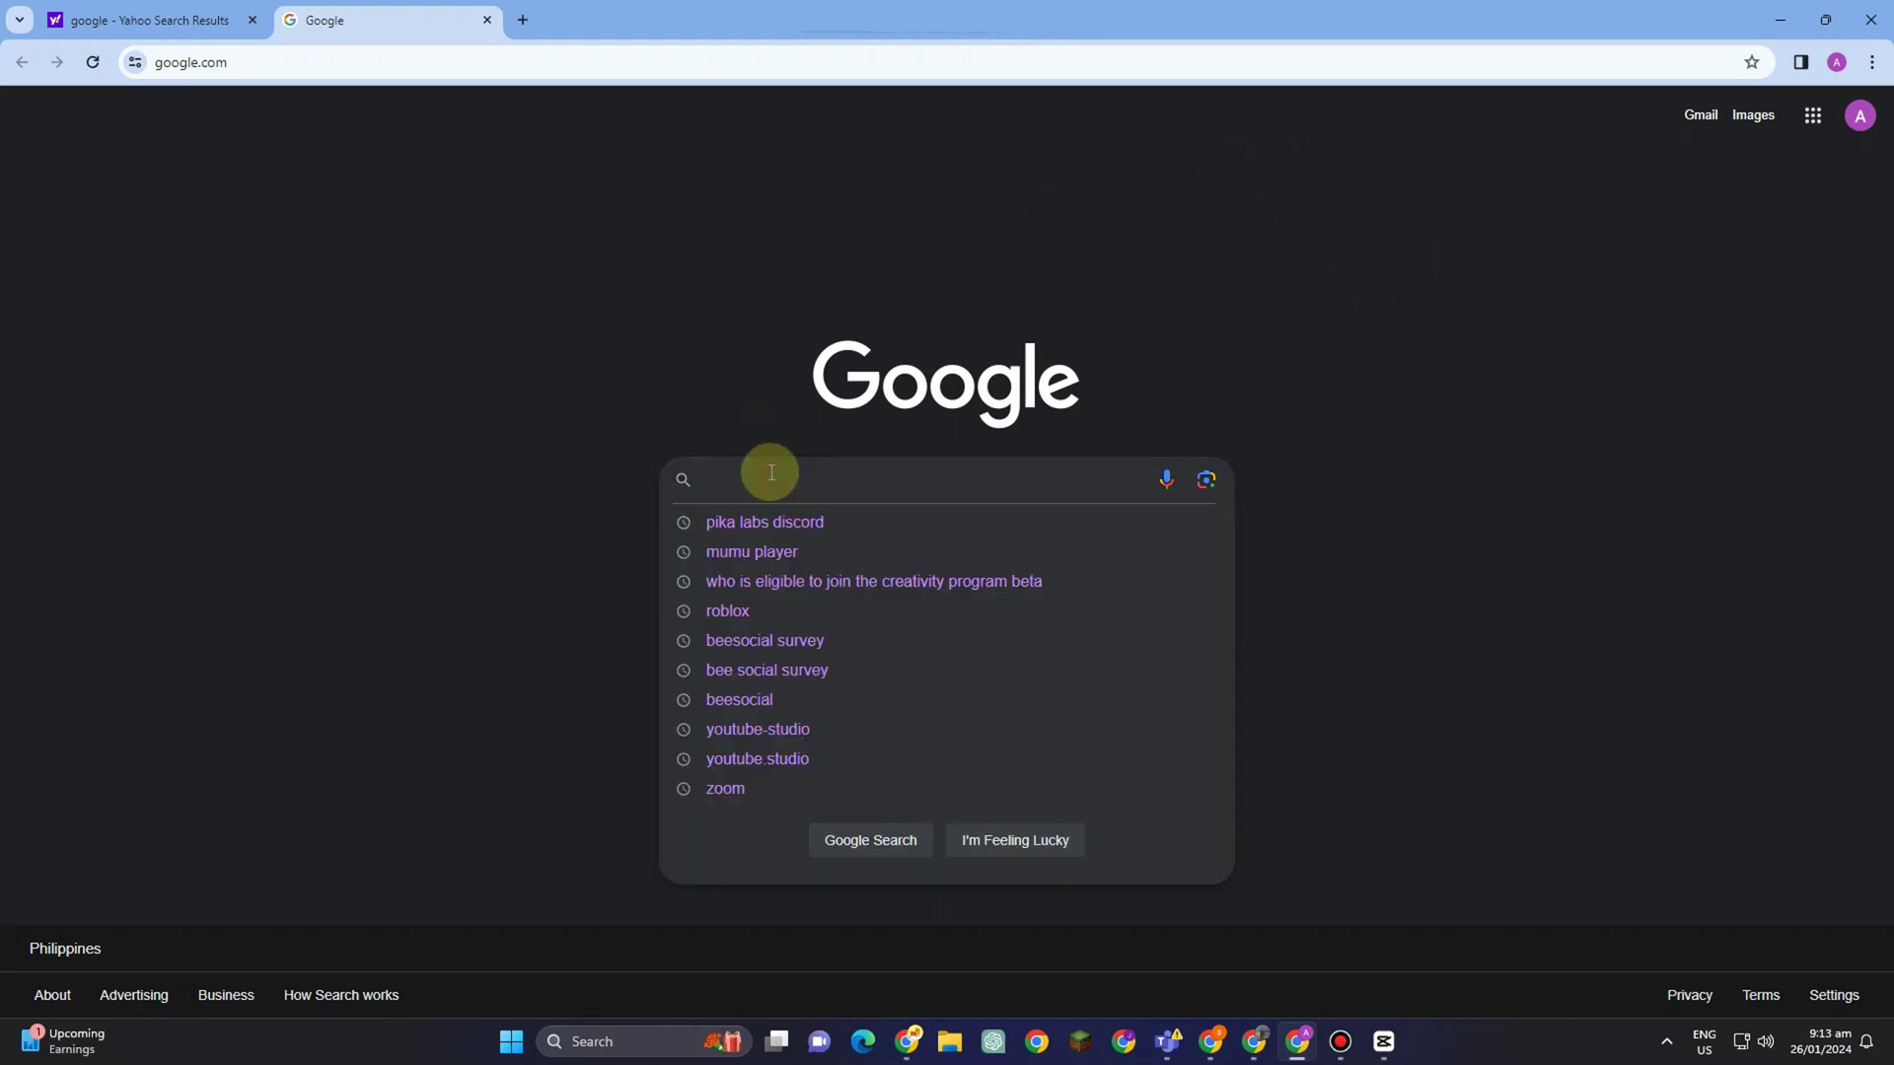
text(jenn)
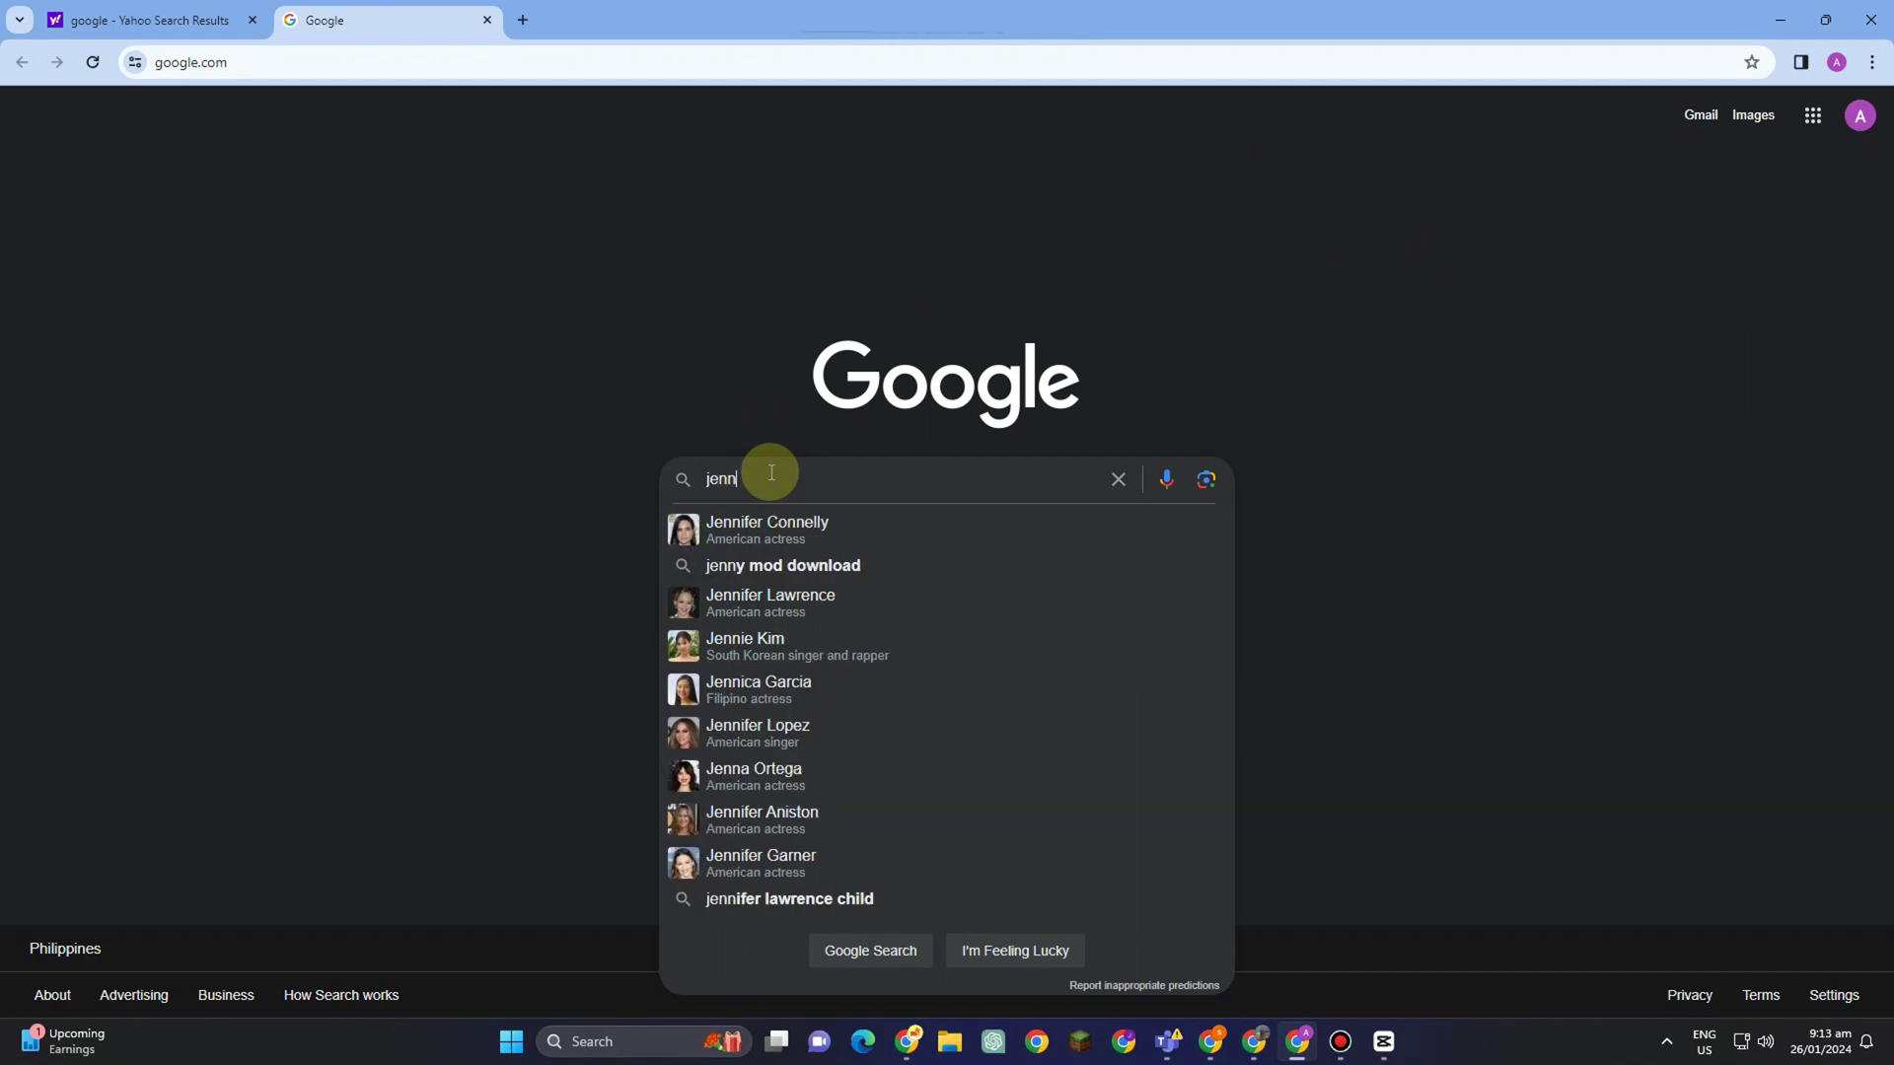
text(i ai)
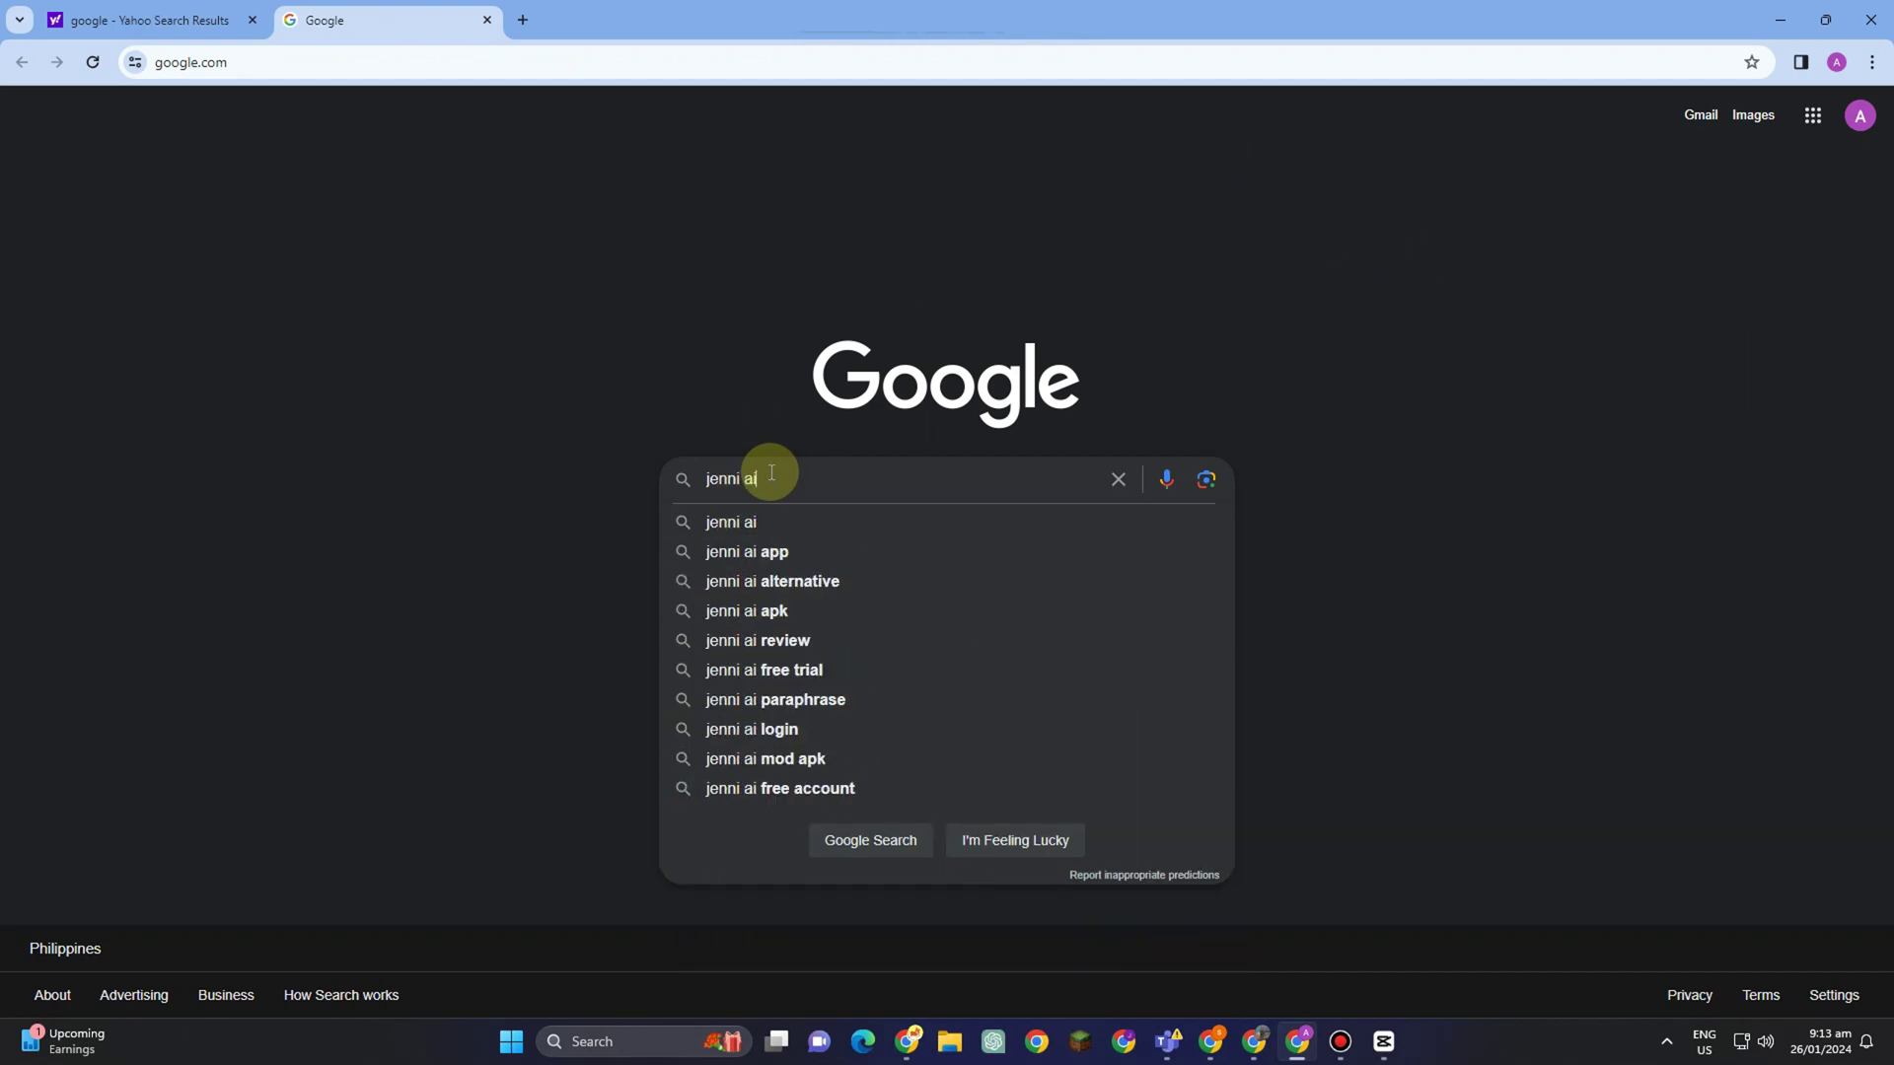
click(732, 526)
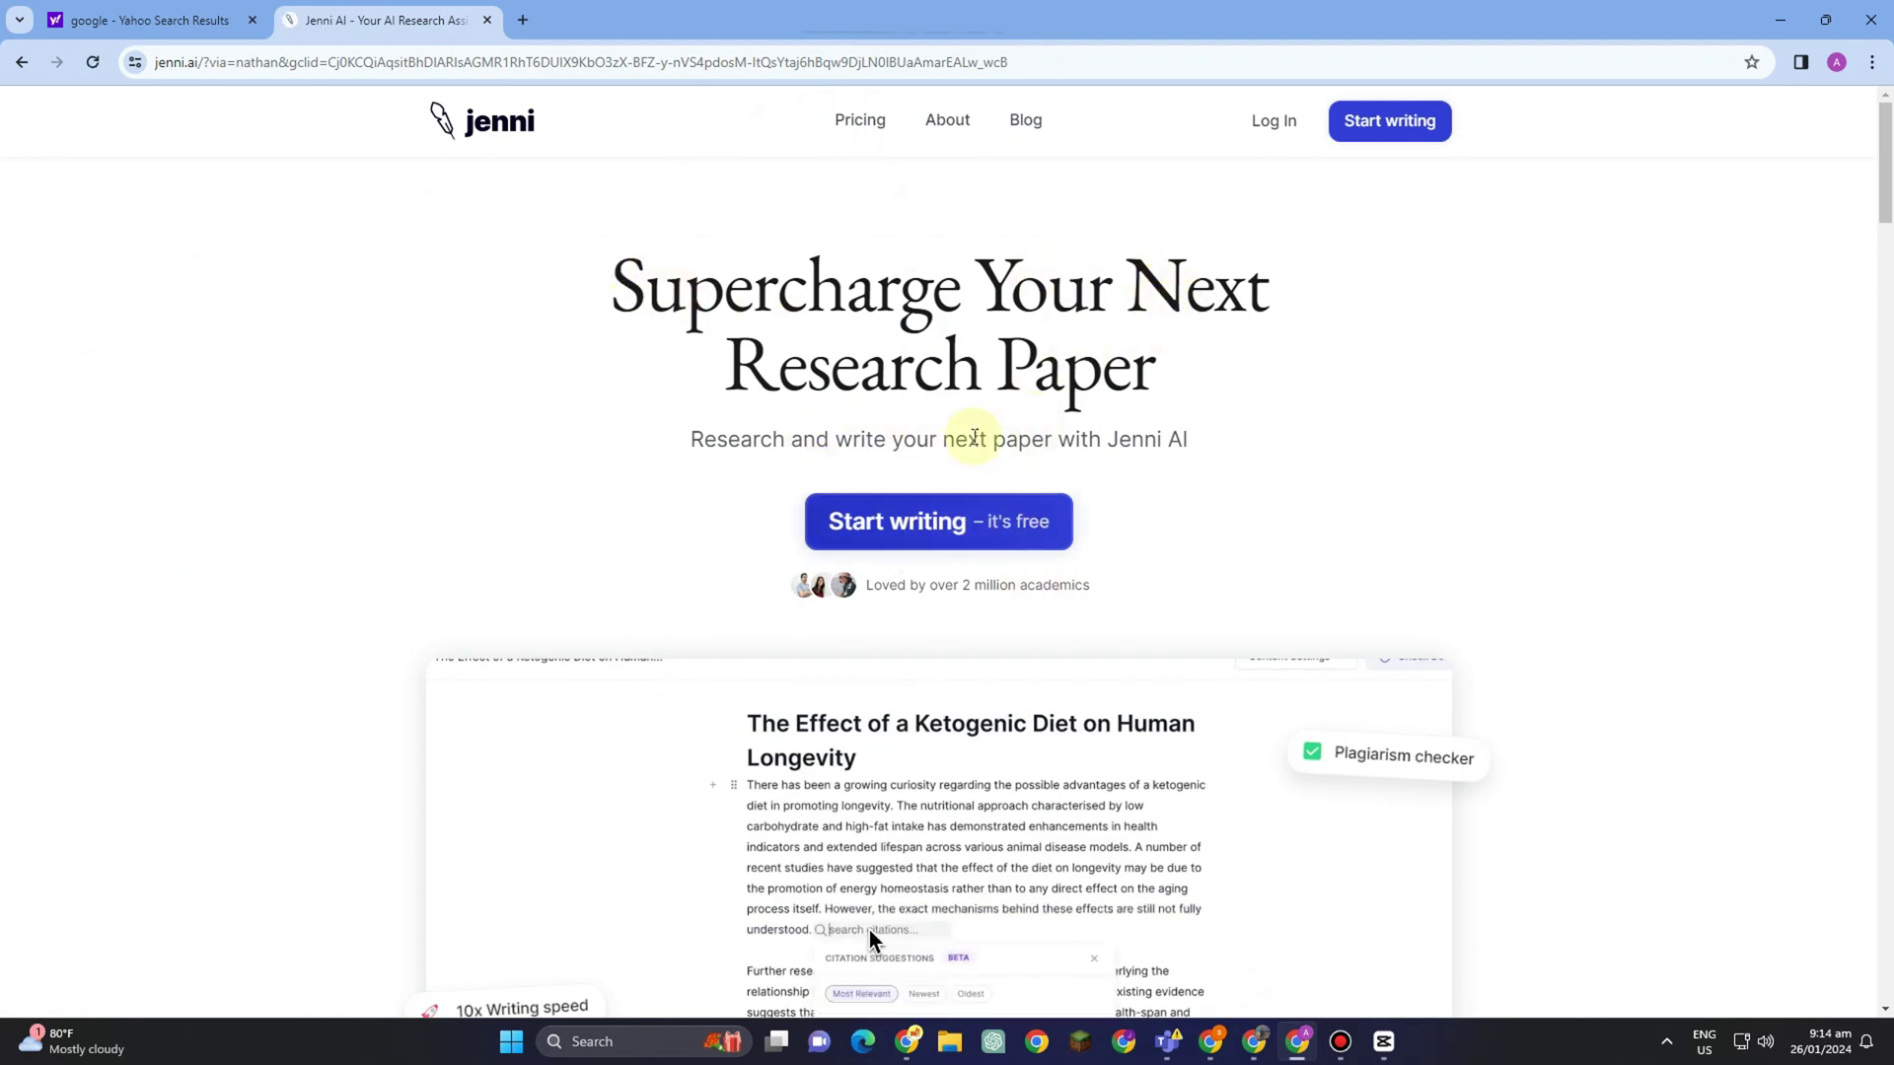
Open the Jenni AI pricing page and highlight the Free plan's features: 200 AI words/day, PDF uploads, Autocomplete, editing commands.
click(859, 119)
scroll(770, 443, down, 3)
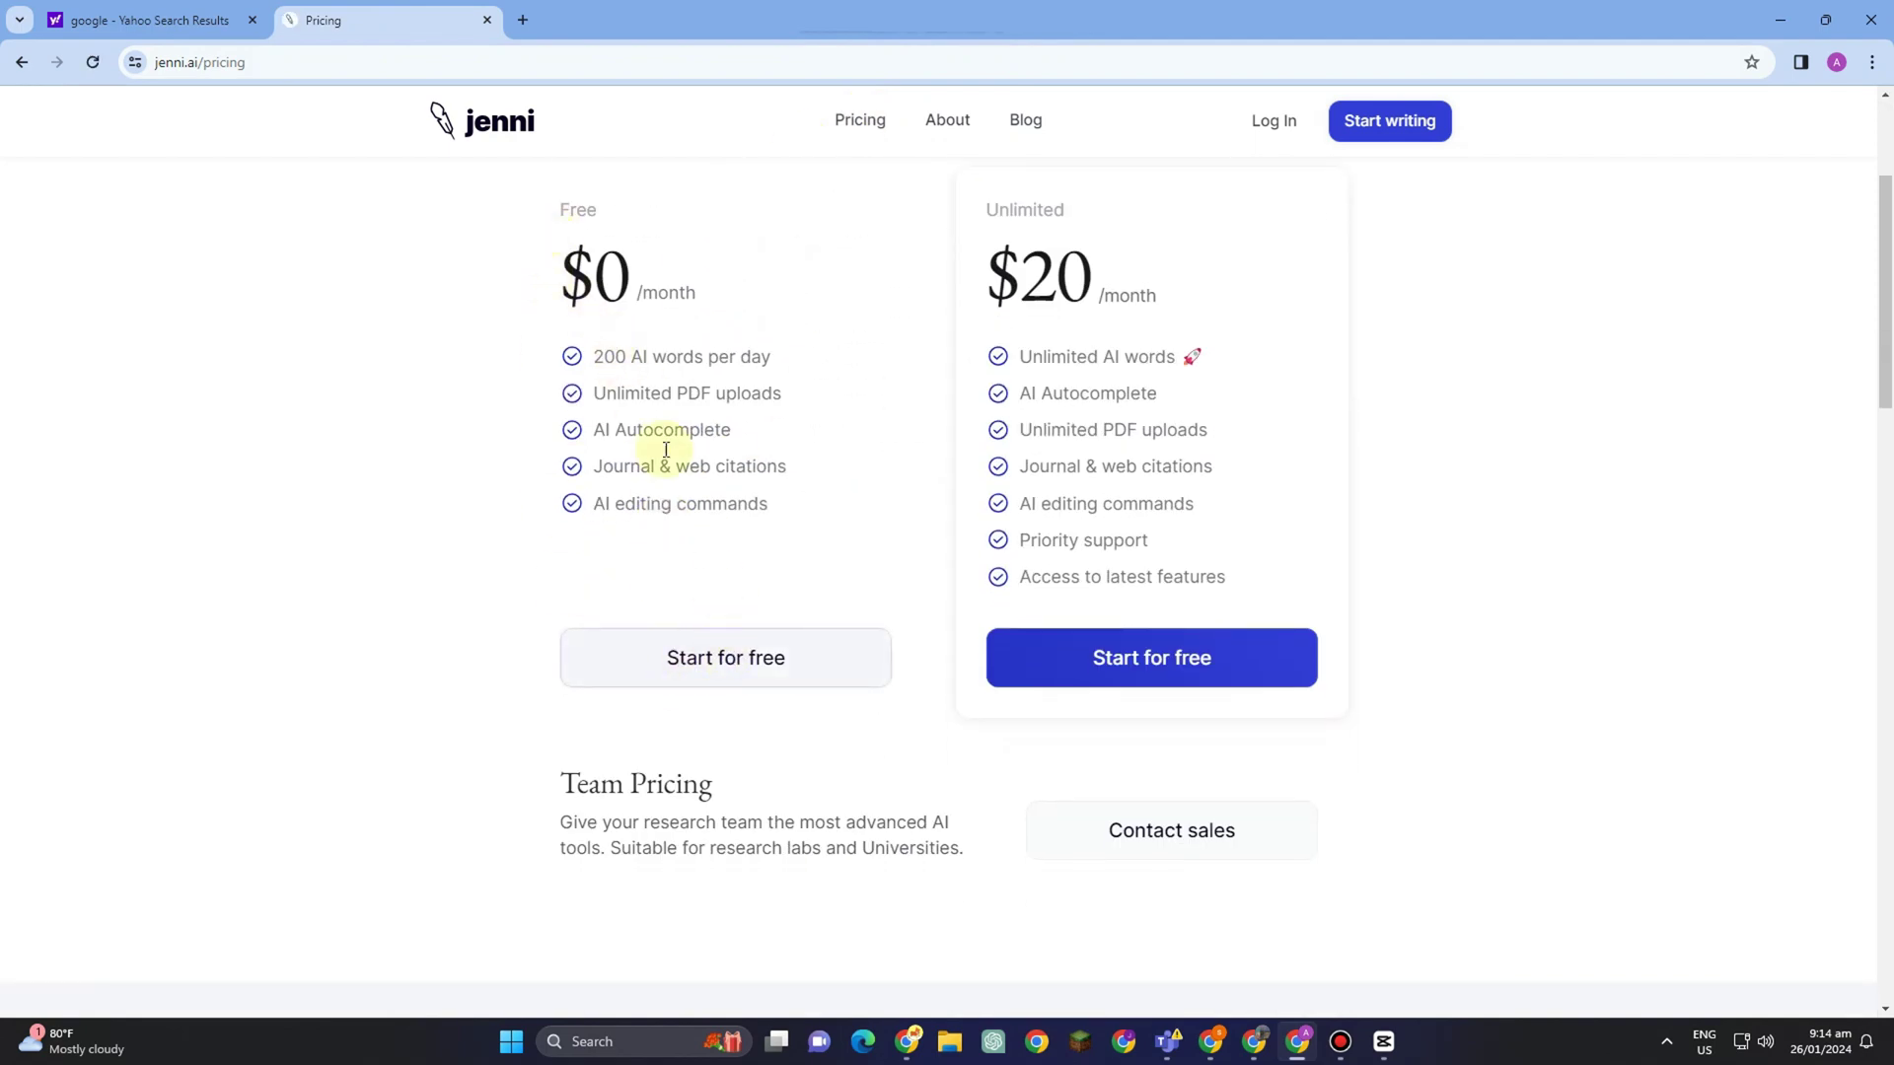
drag(589, 356, 802, 357)
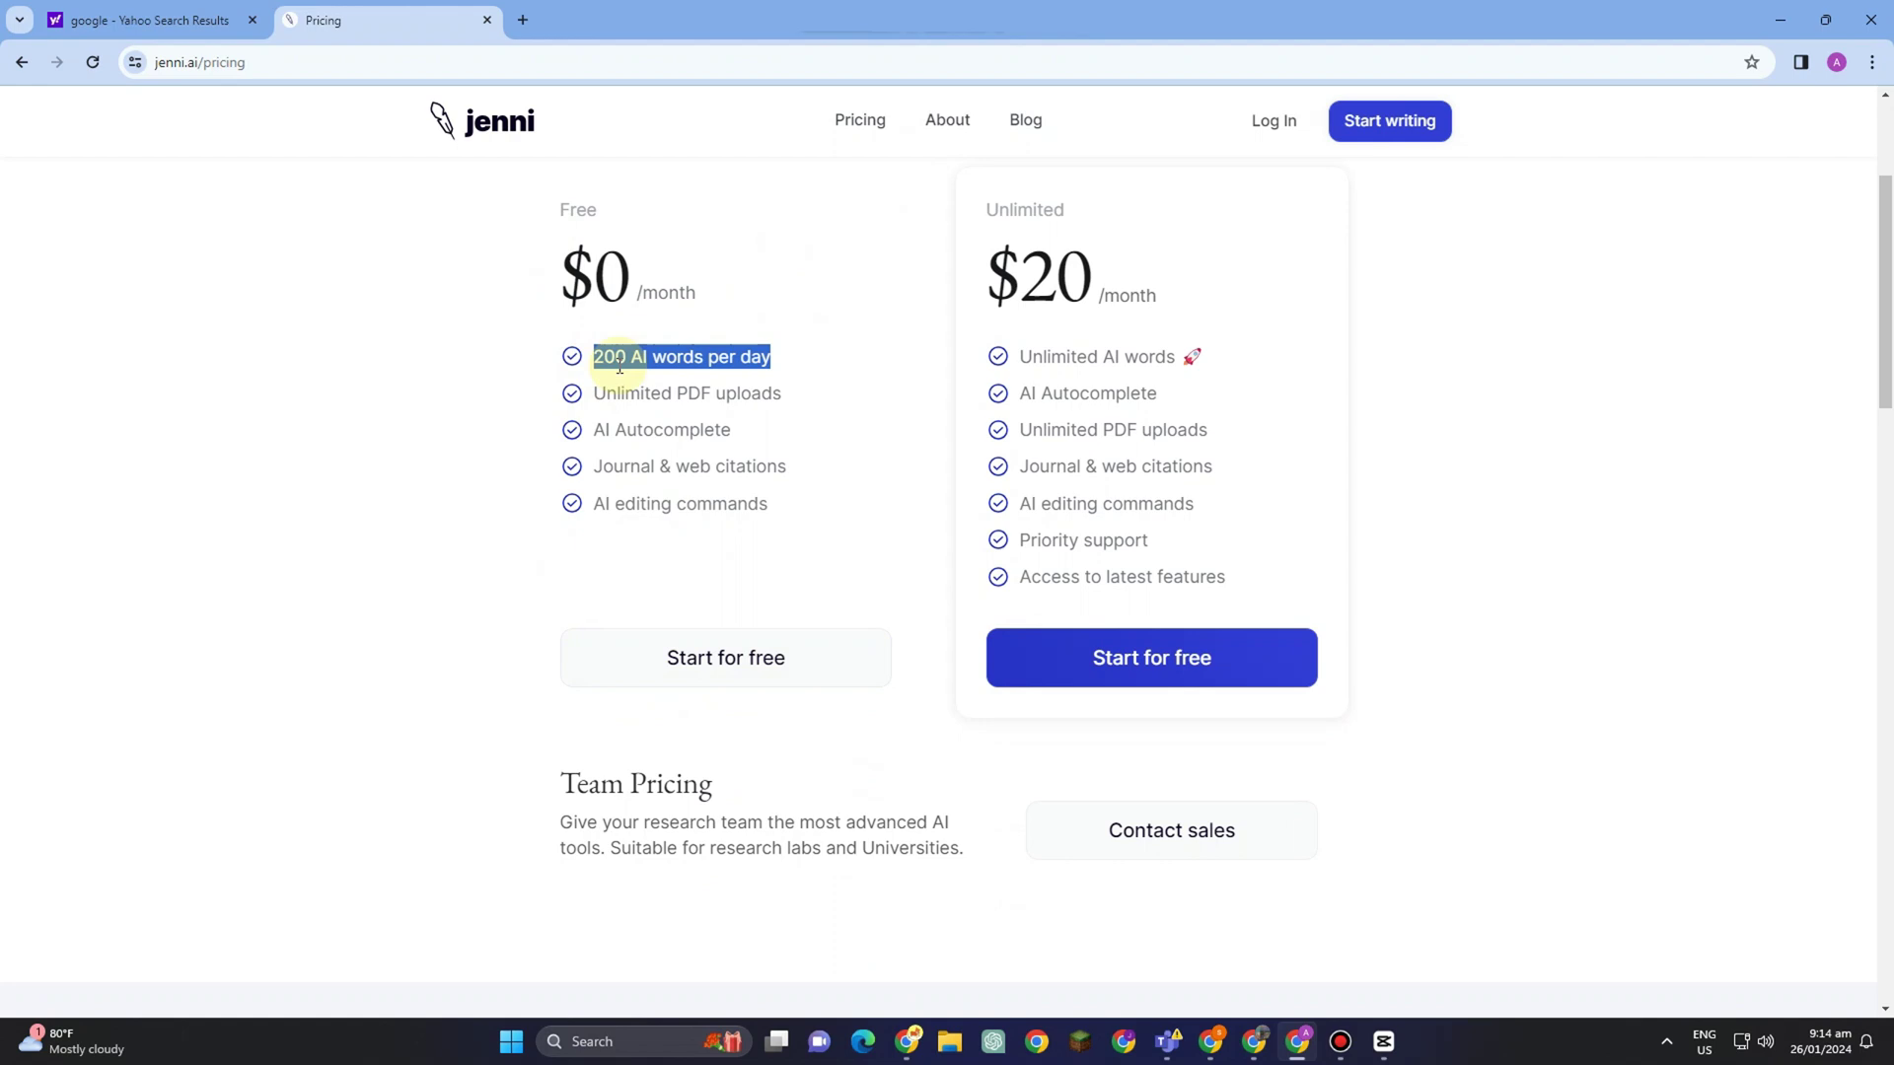
drag(588, 395, 781, 392)
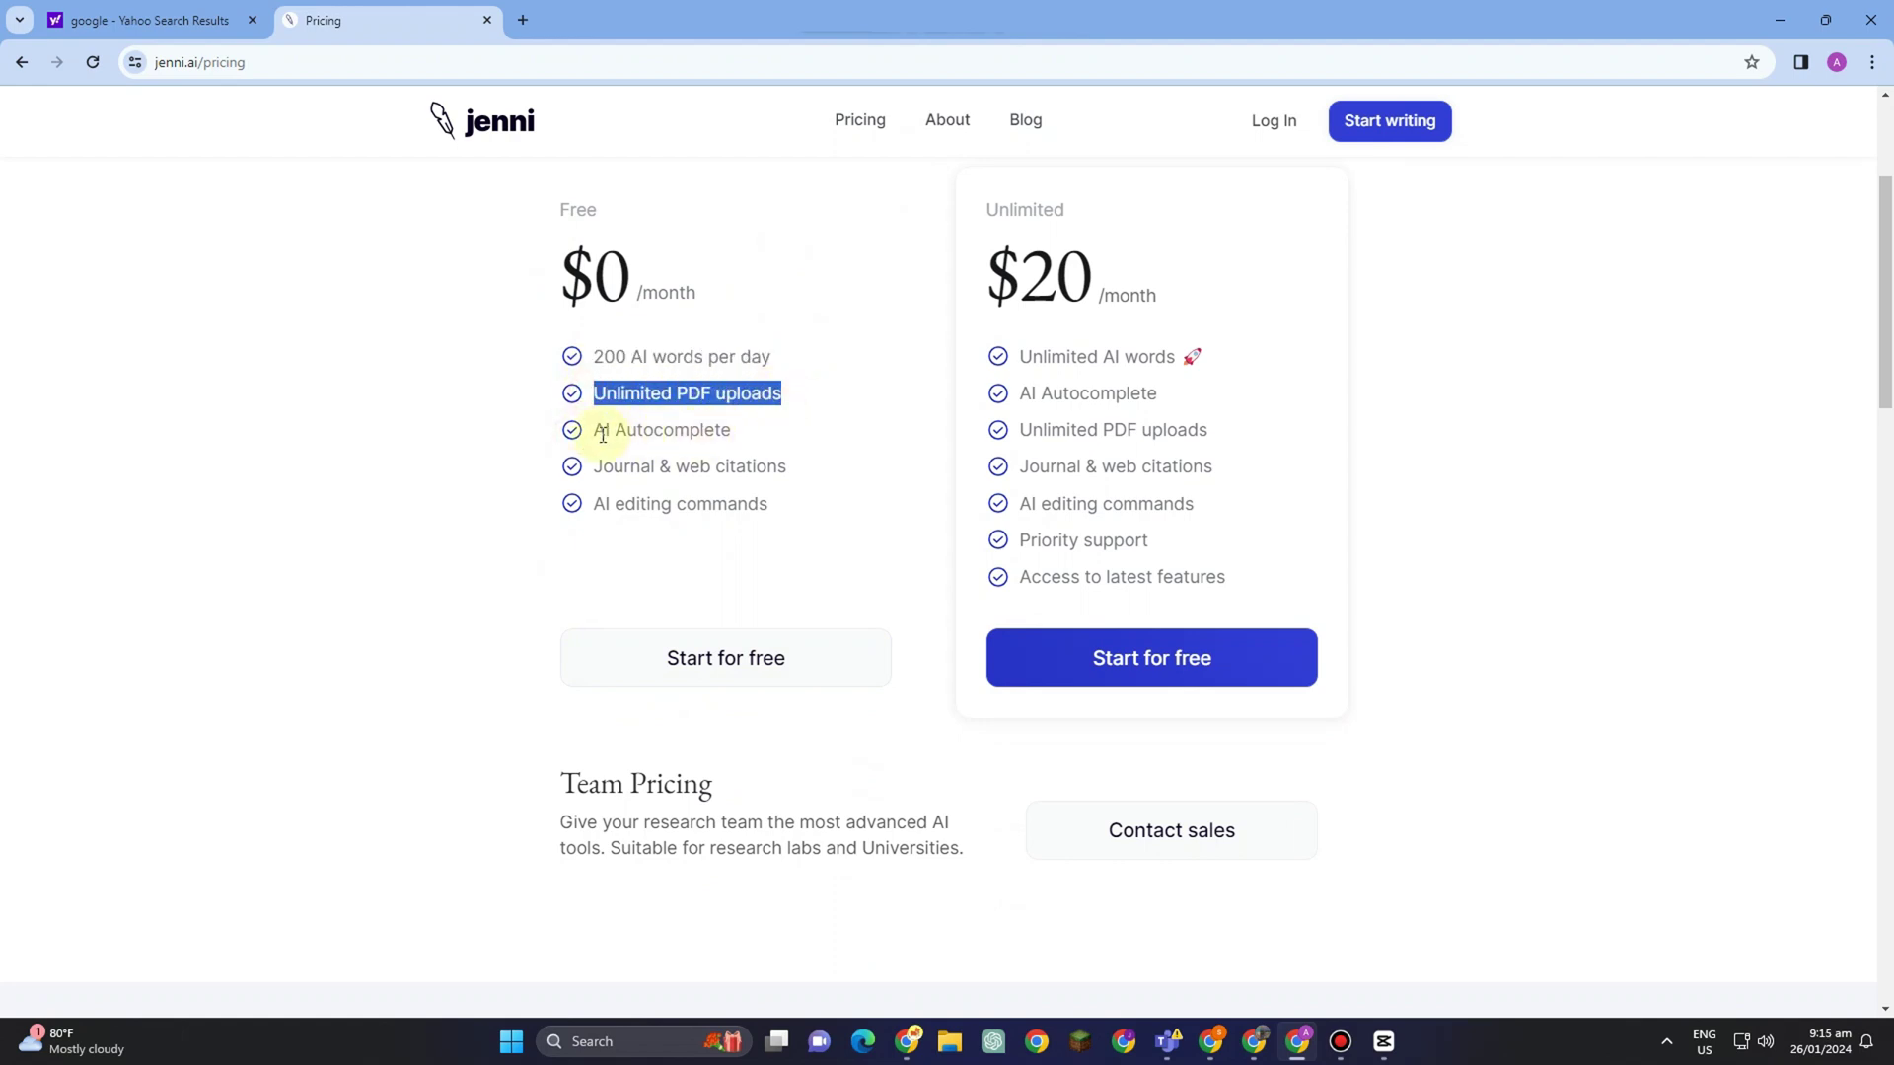
drag(594, 430, 732, 431)
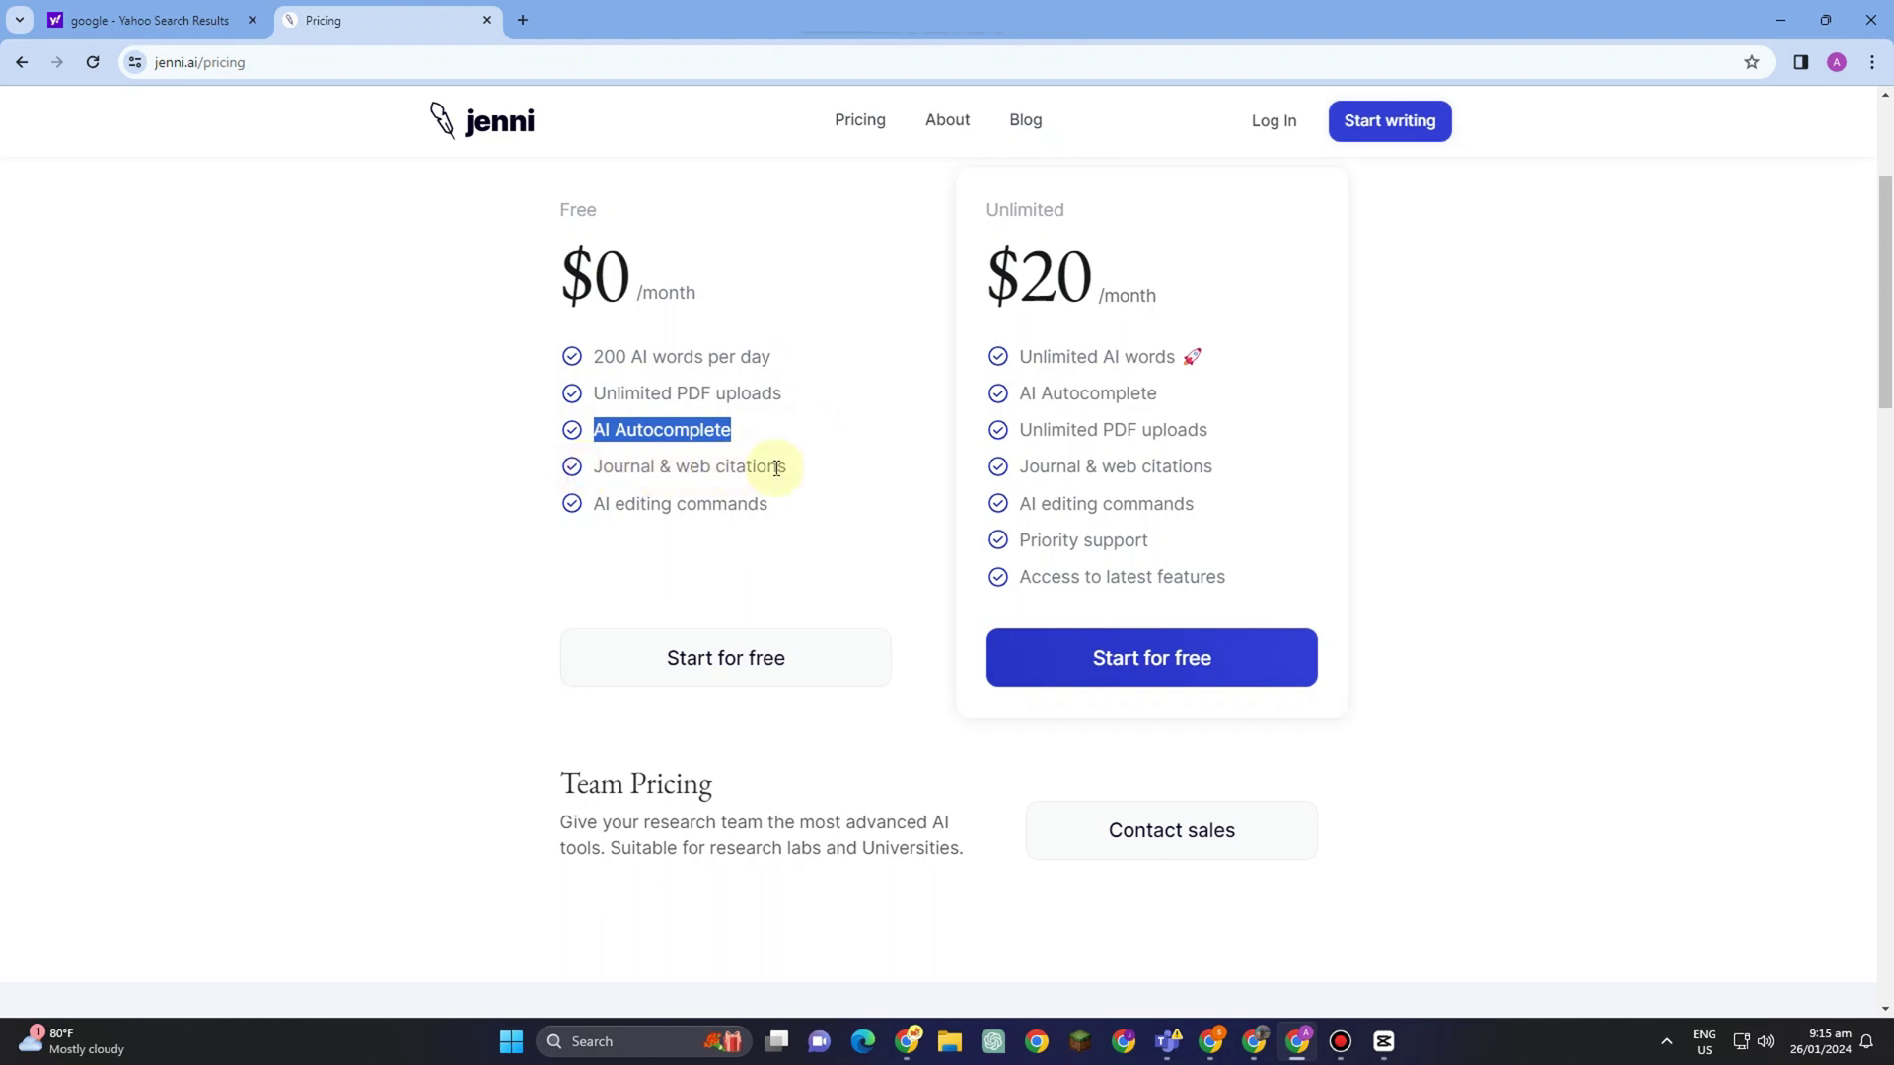
drag(595, 503, 775, 504)
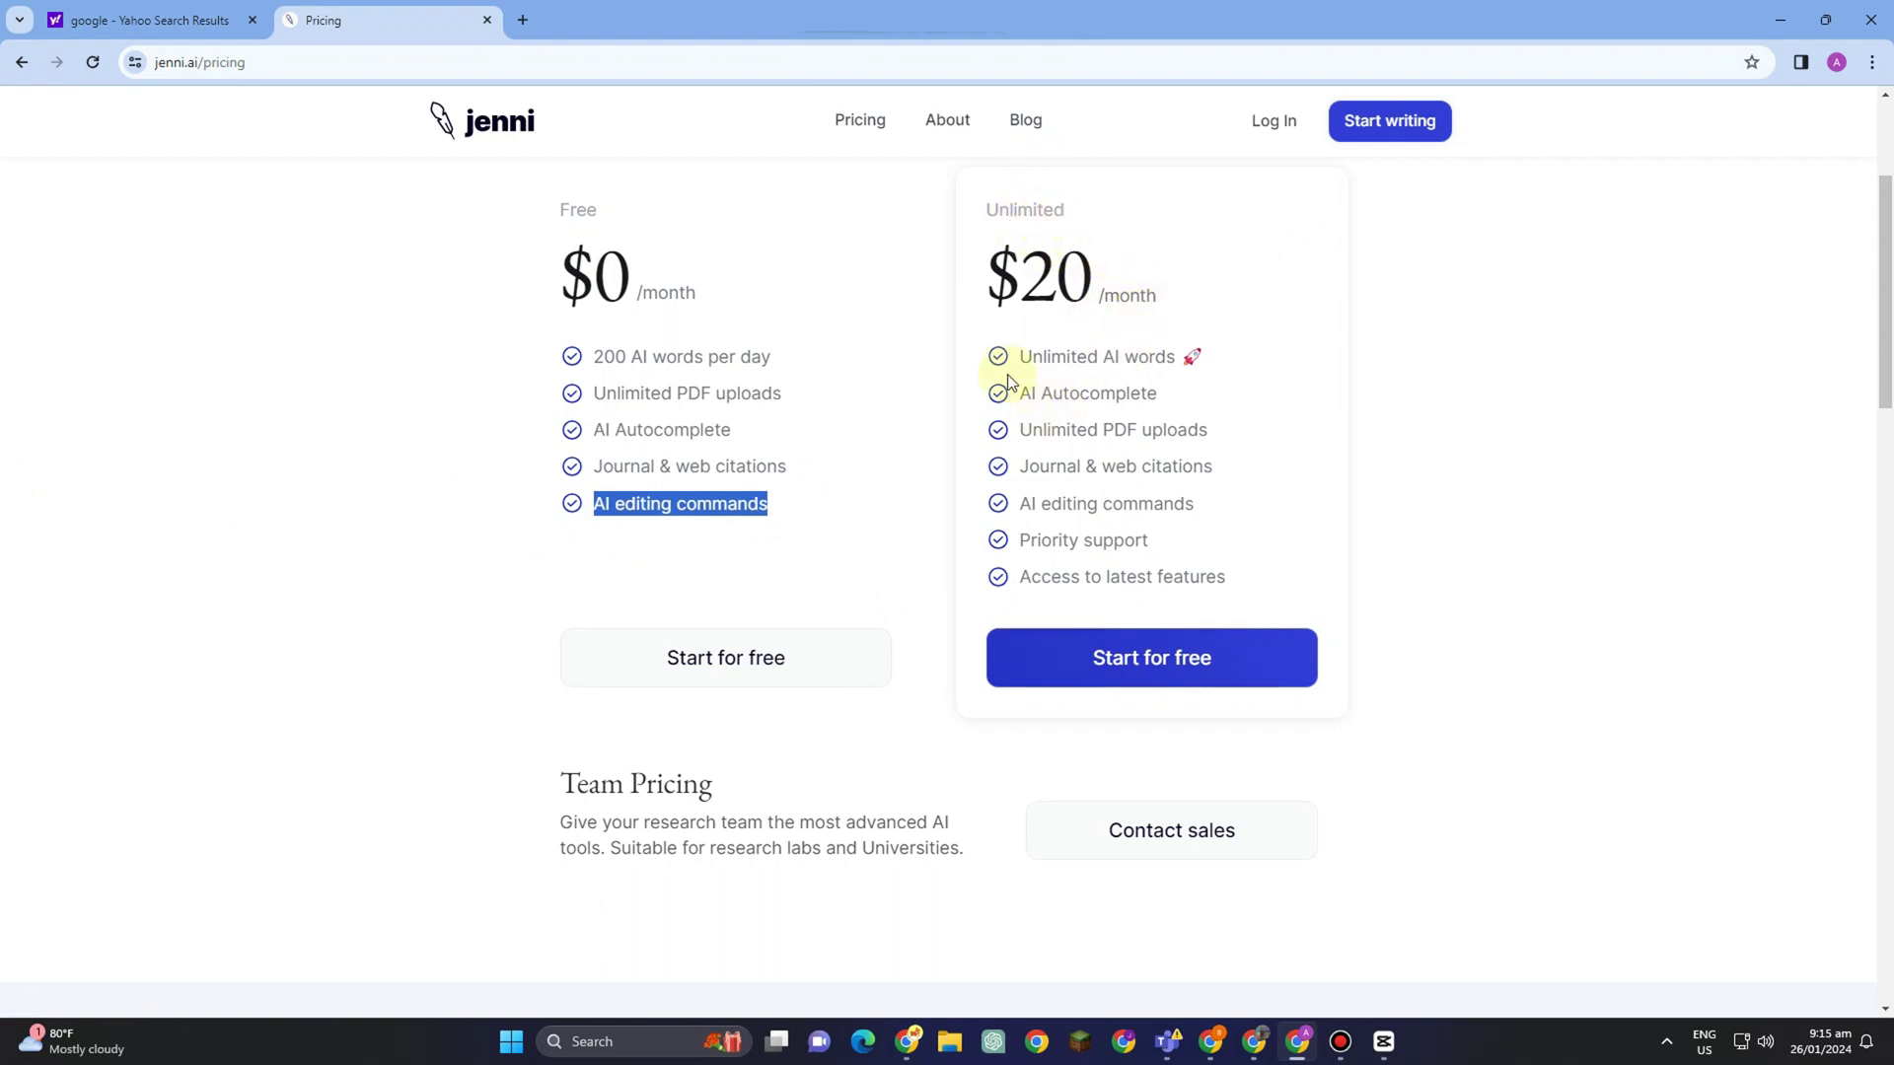
Highlight the Unlimited plan's features: unlimited AI words, priority support, access to latest features.
drag(1019, 357, 1205, 401)
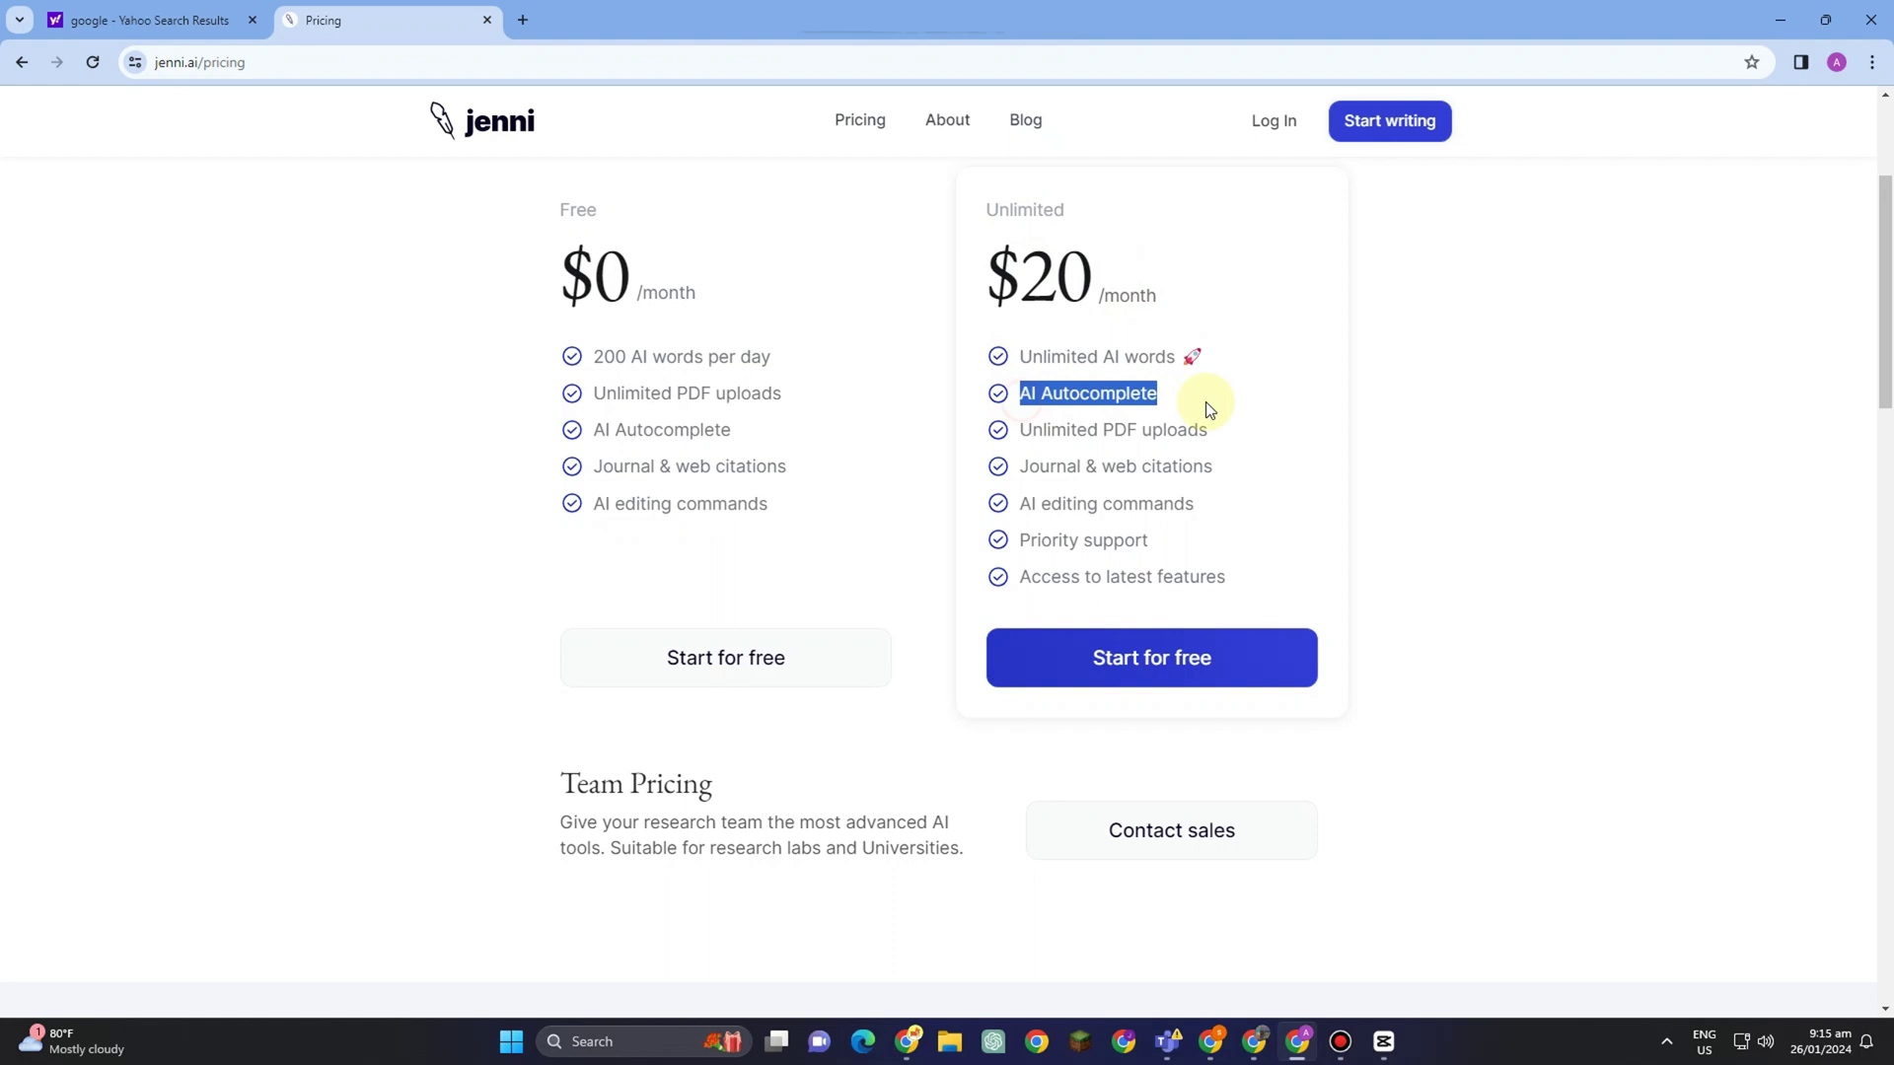
drag(1028, 540, 1196, 540)
click(1023, 577)
drag(1023, 577, 1269, 582)
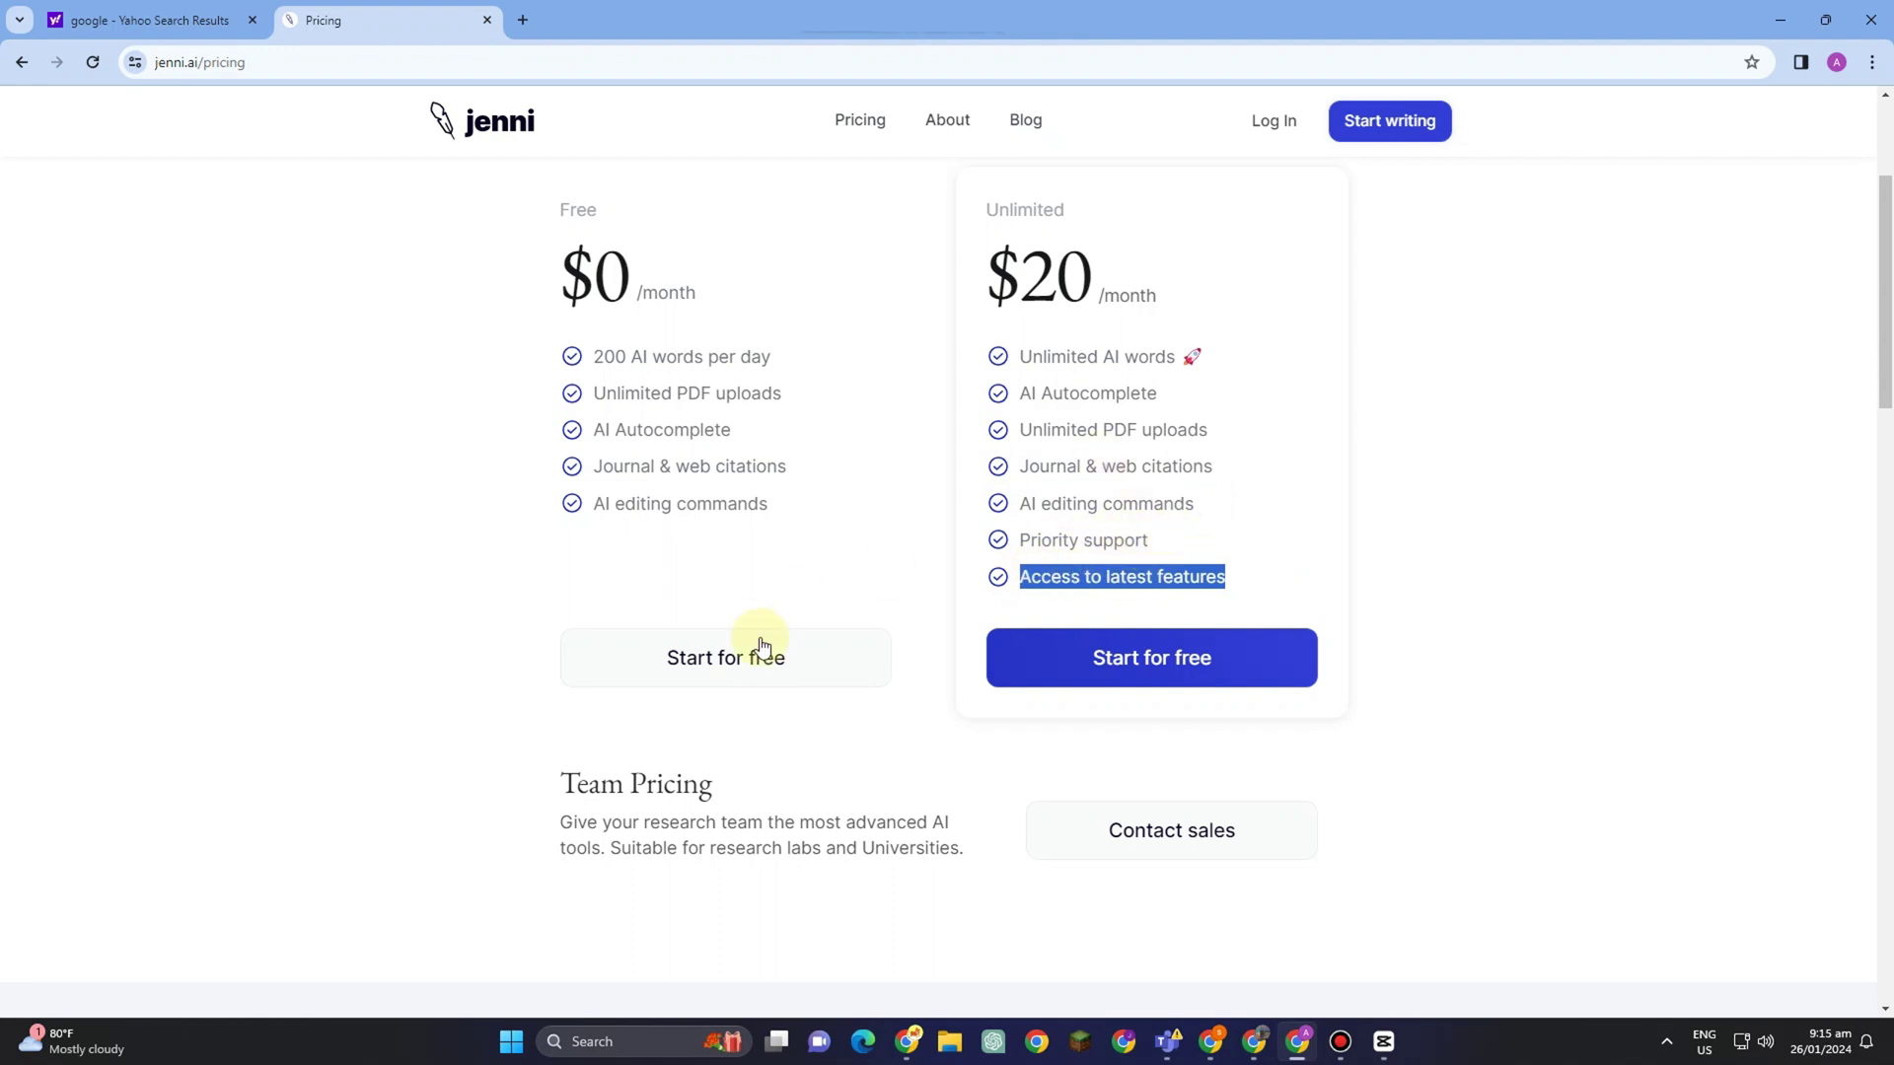
click(866, 507)
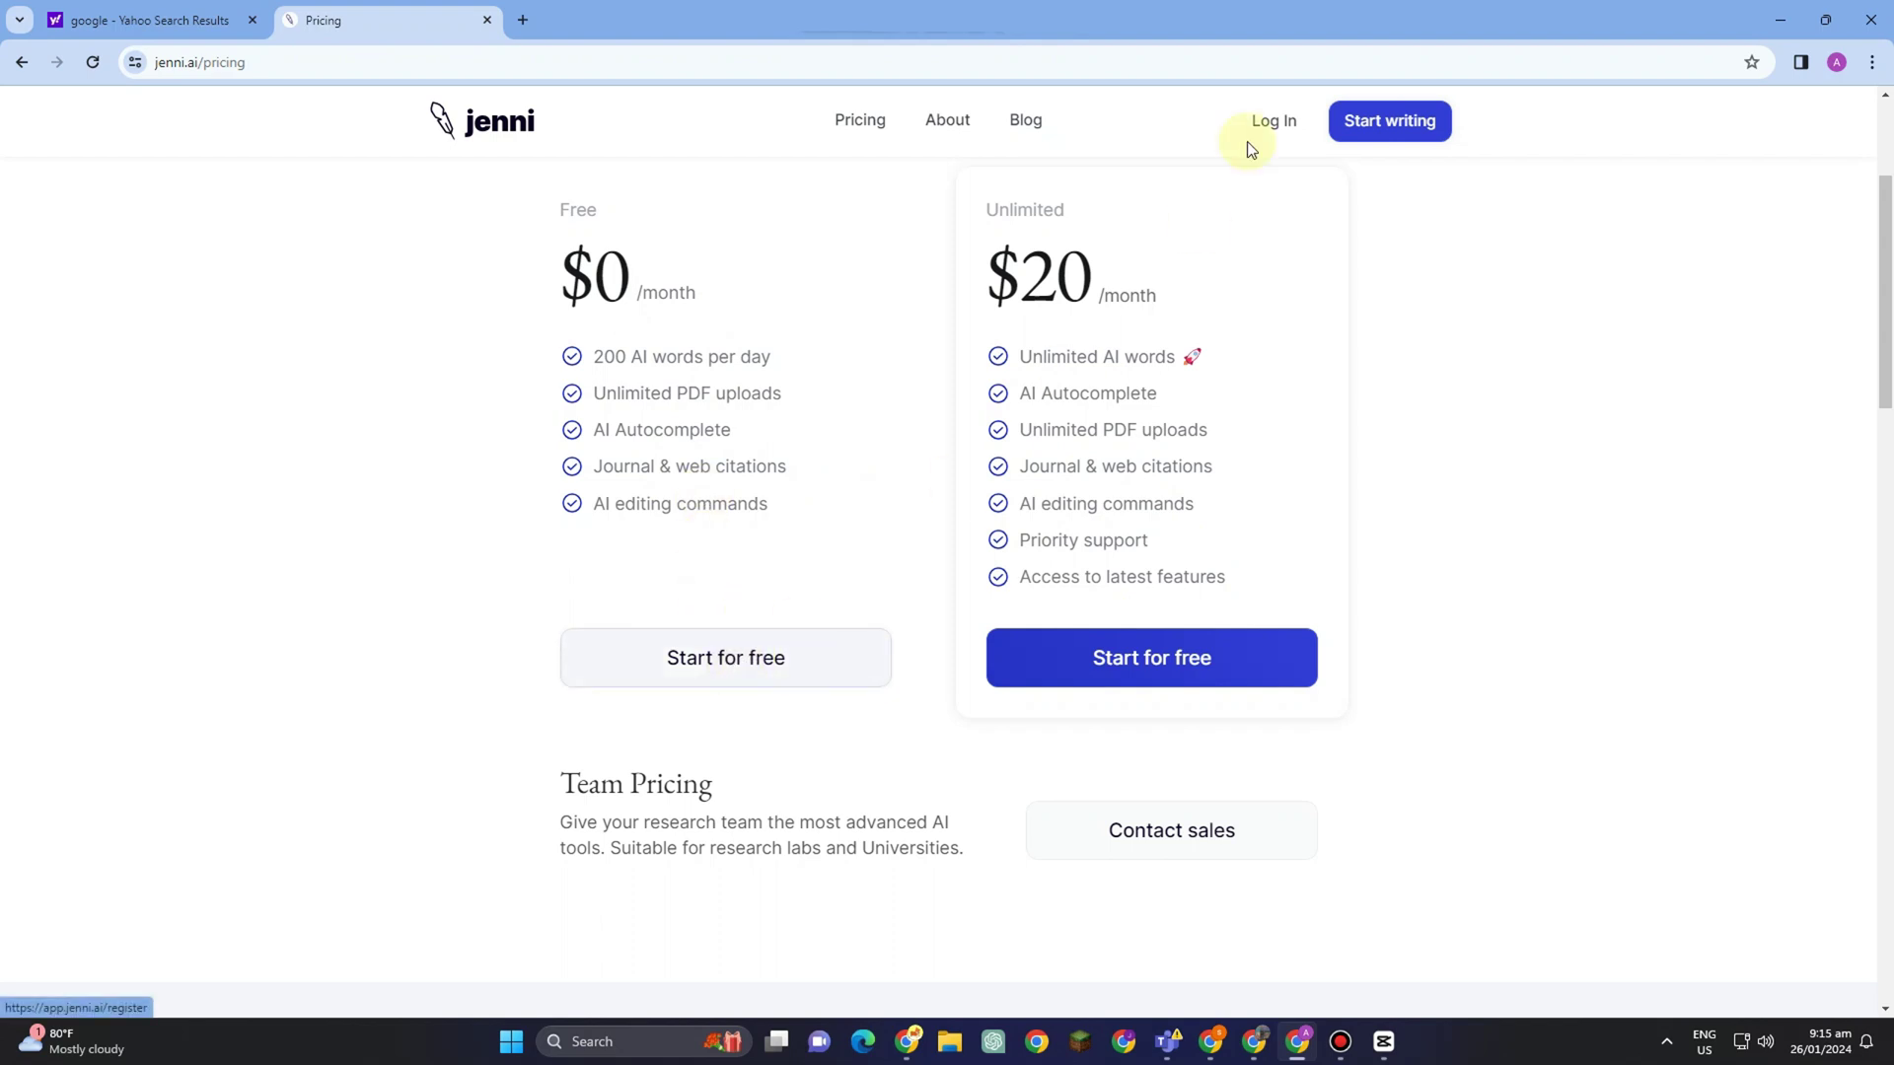
Start the free-plan sign-up and begin entering the full name field.
click(765, 655)
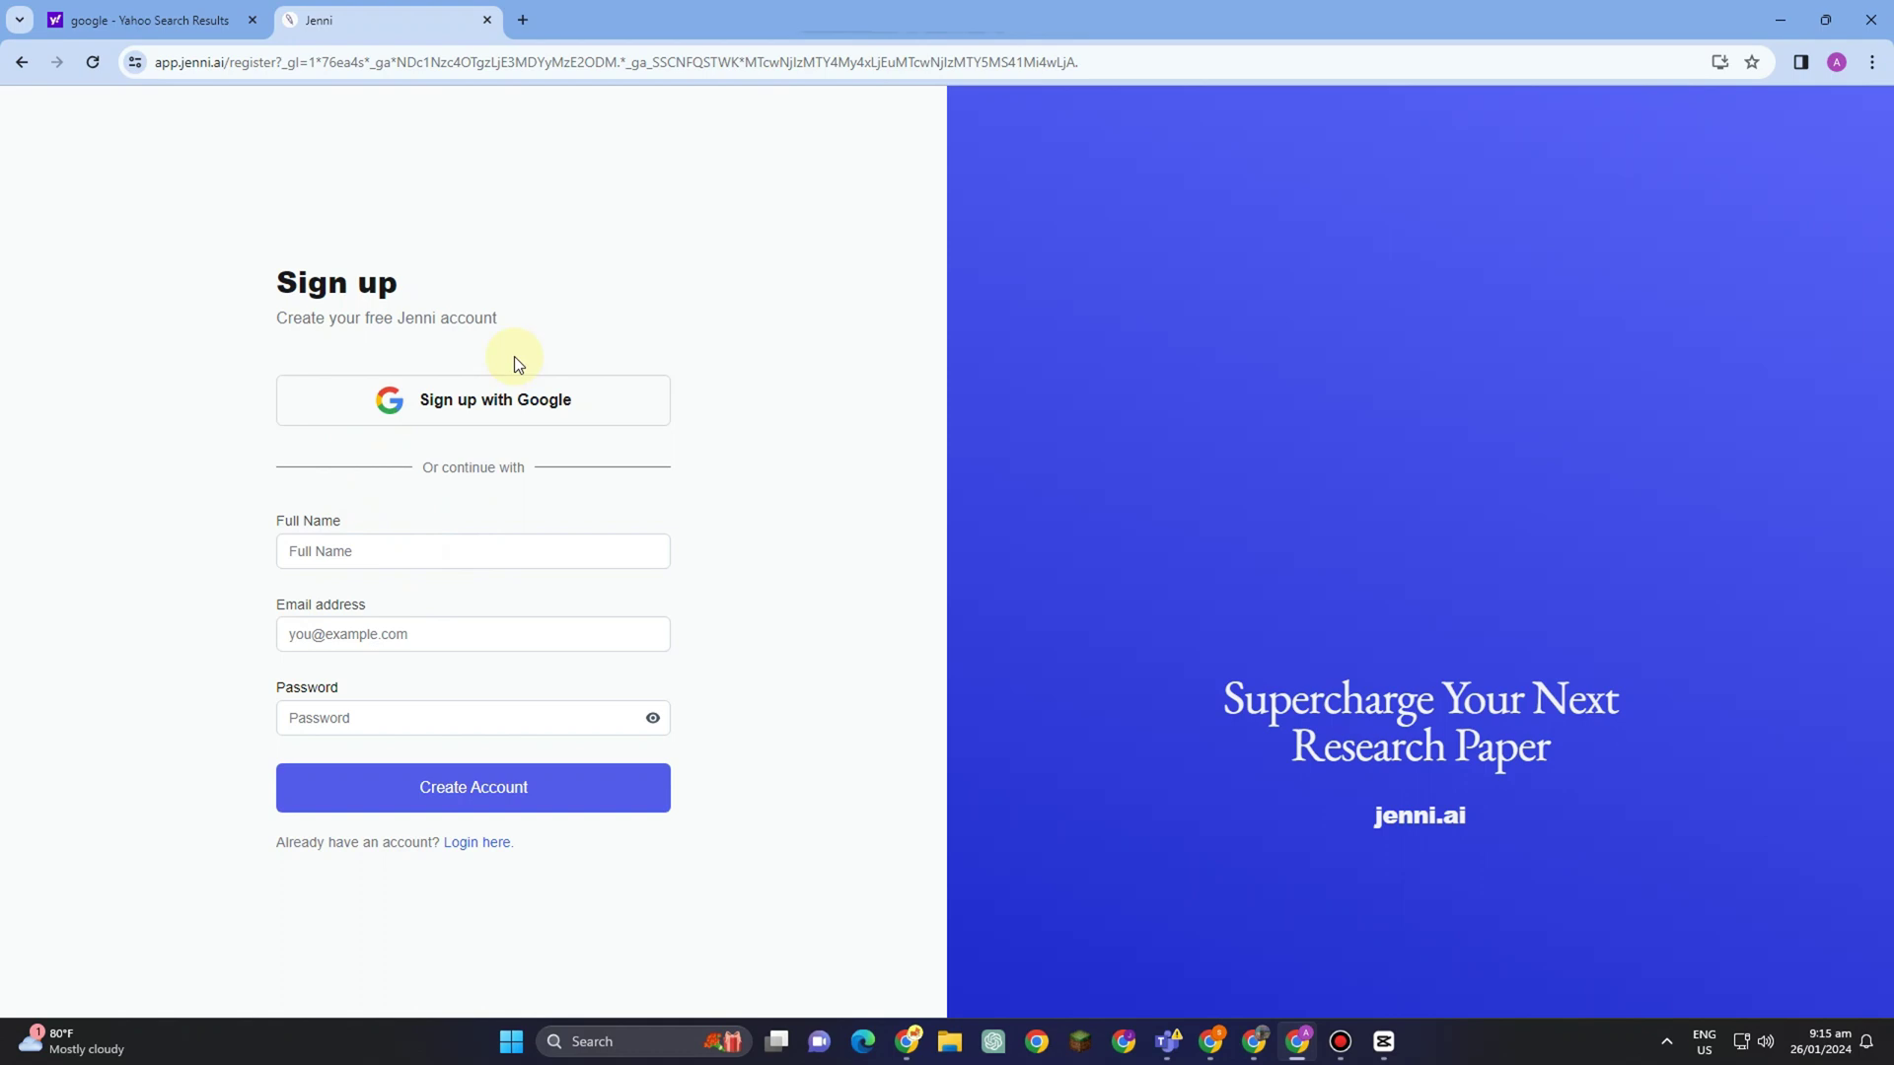
click(321, 551)
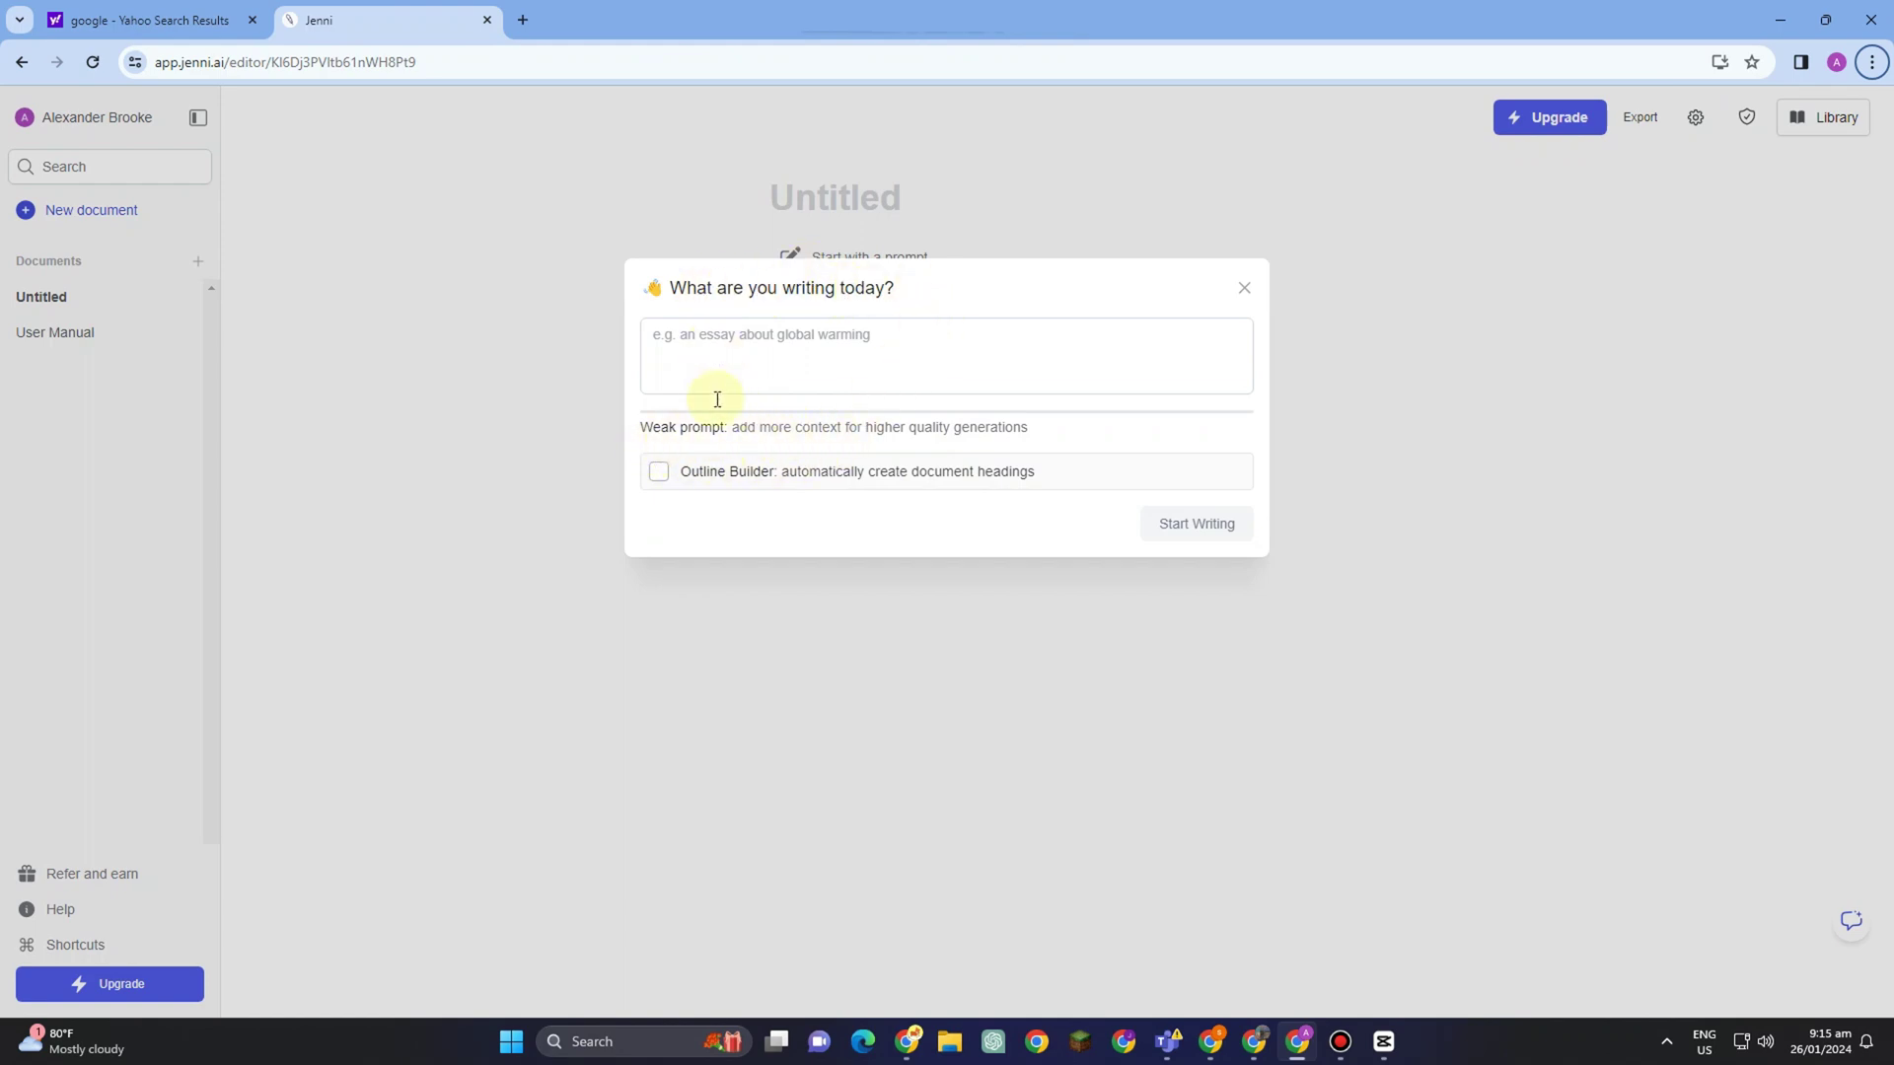
Ask Jenni 'Can you create an essay about Nature' and start writing.
click(780, 335)
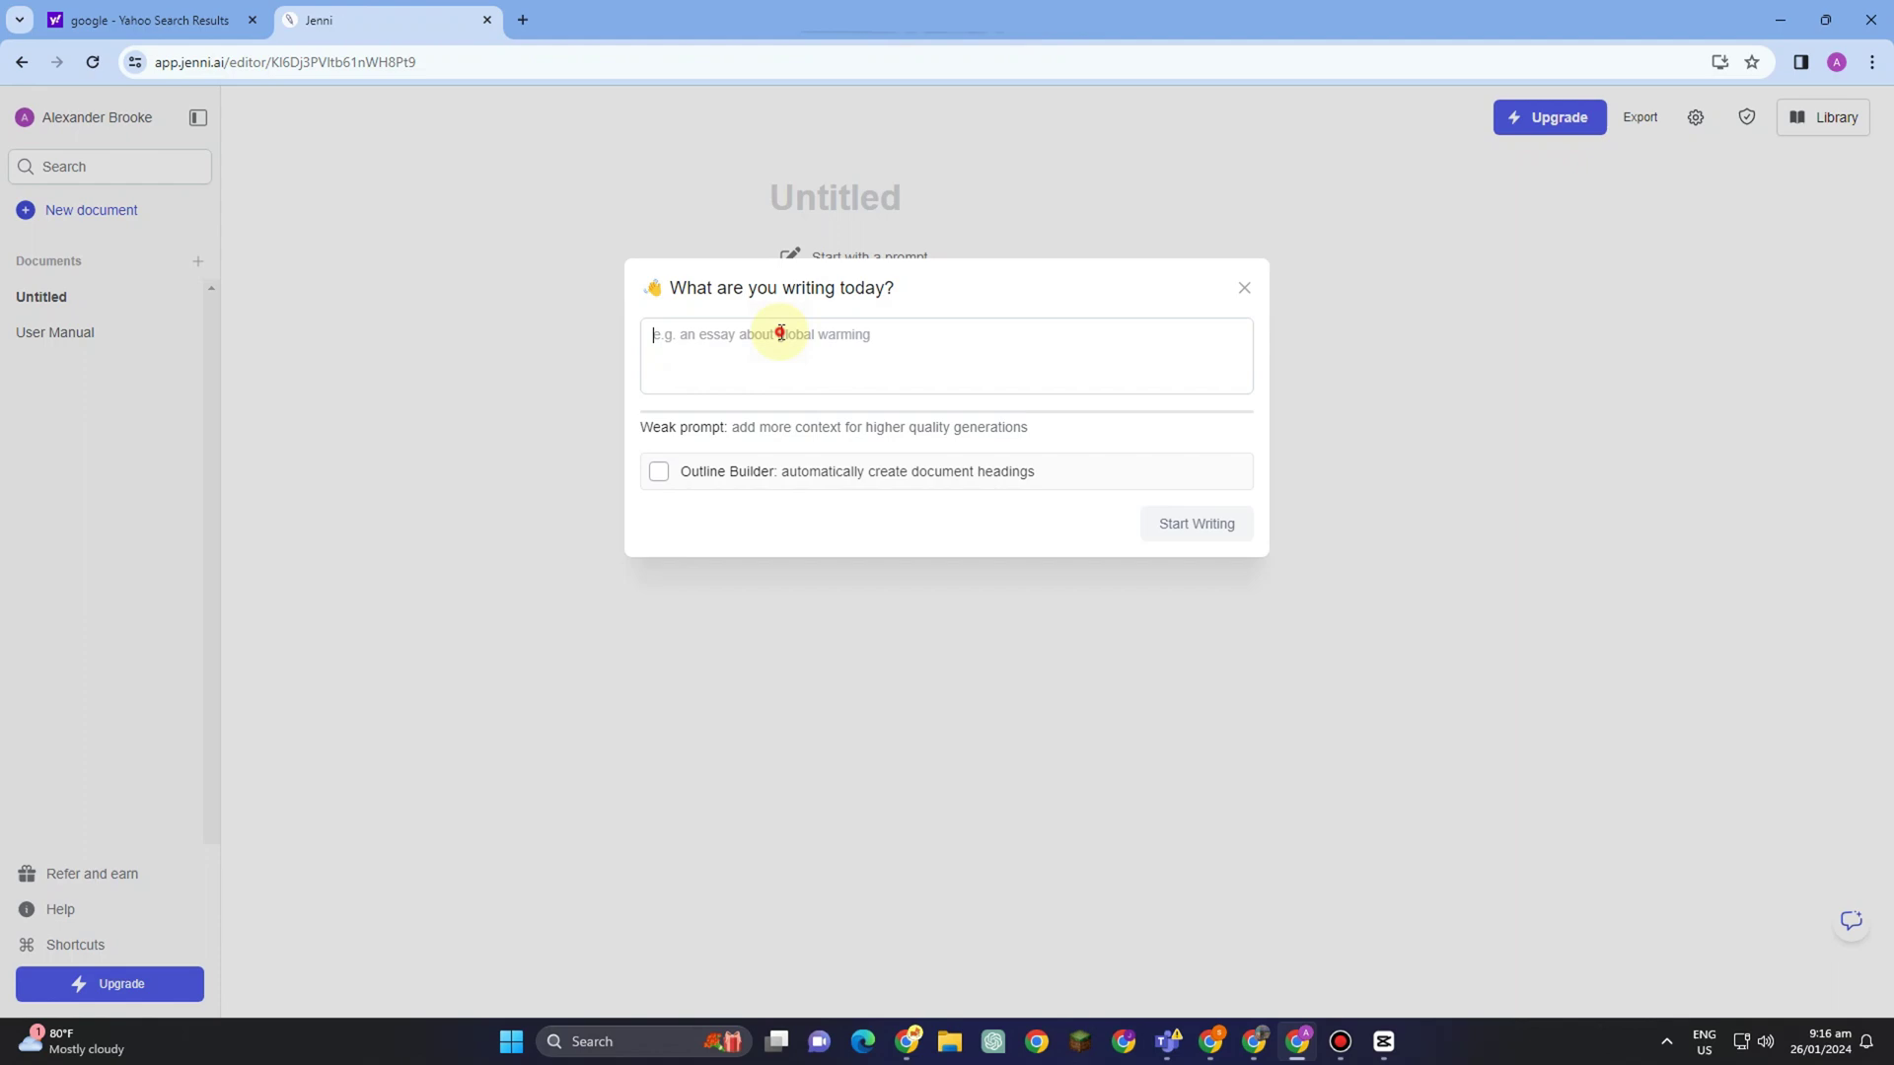
text(Can you create an essa)
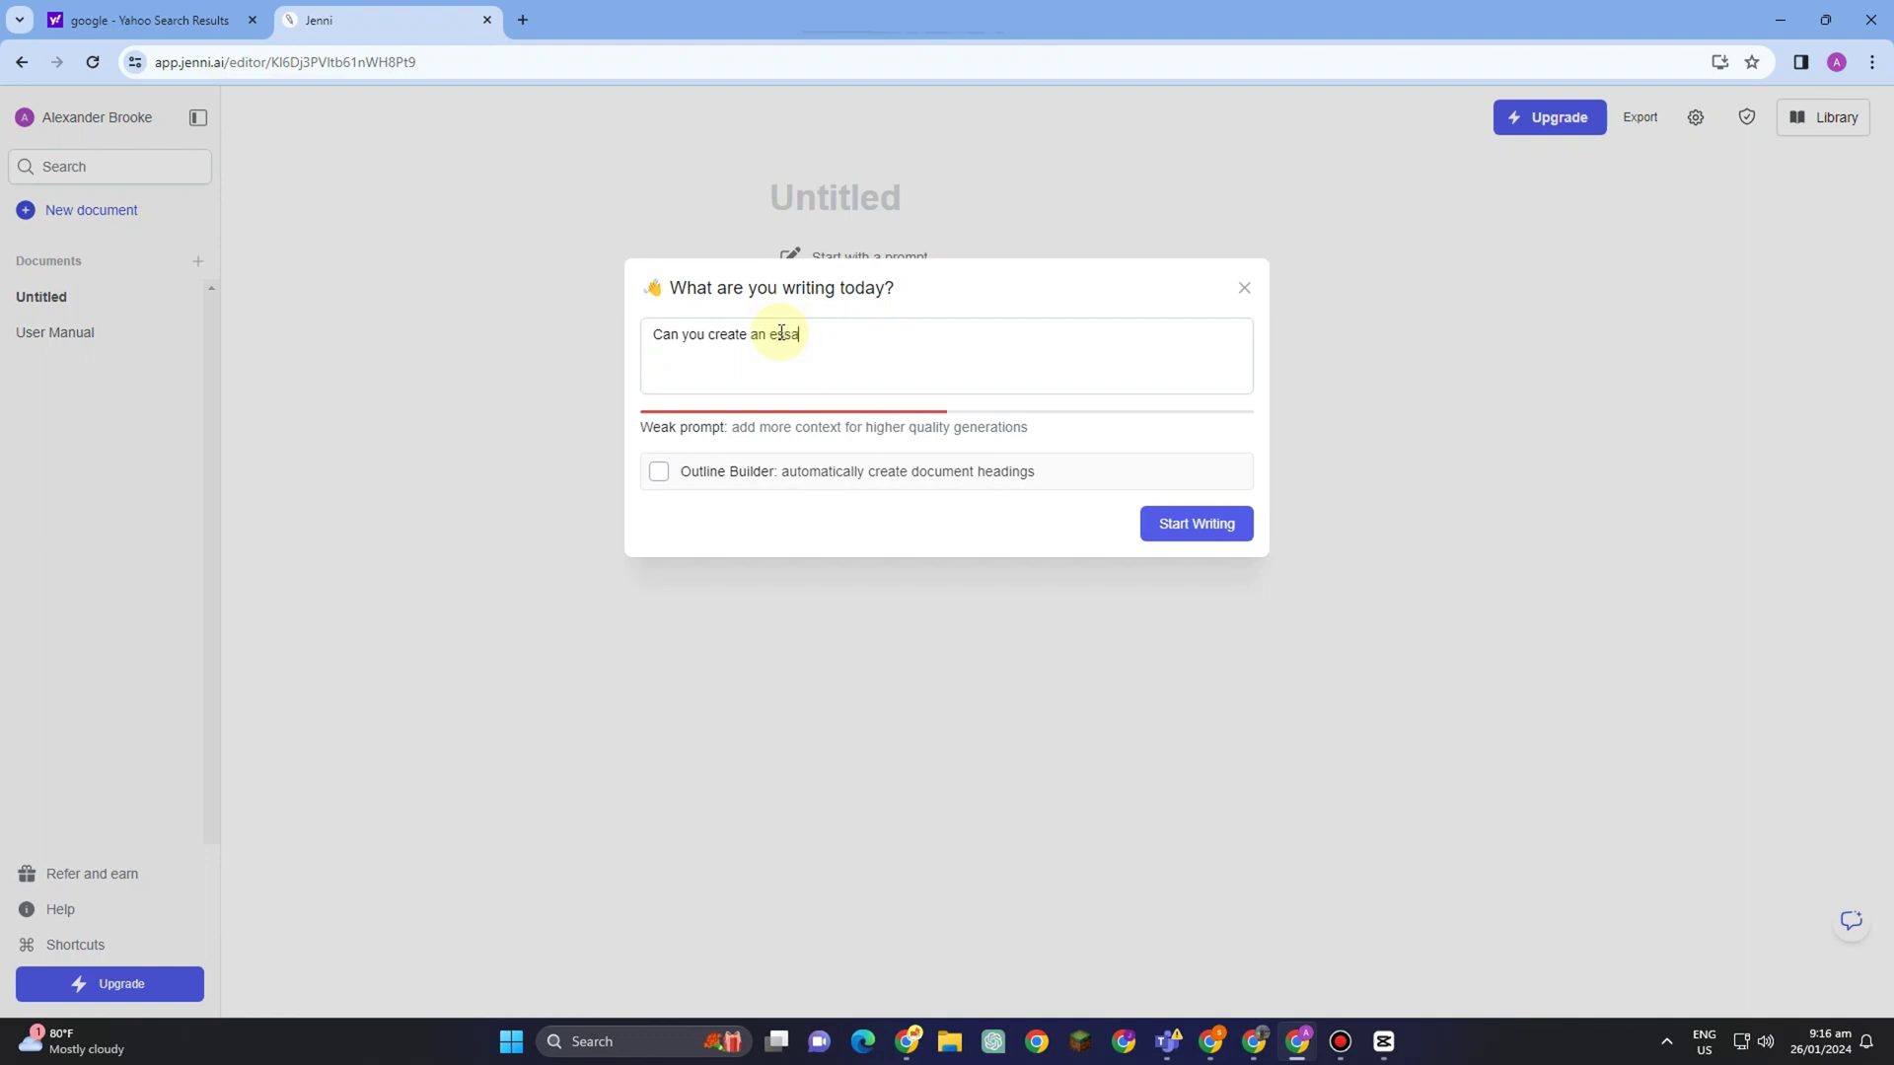
text(y about Nature)
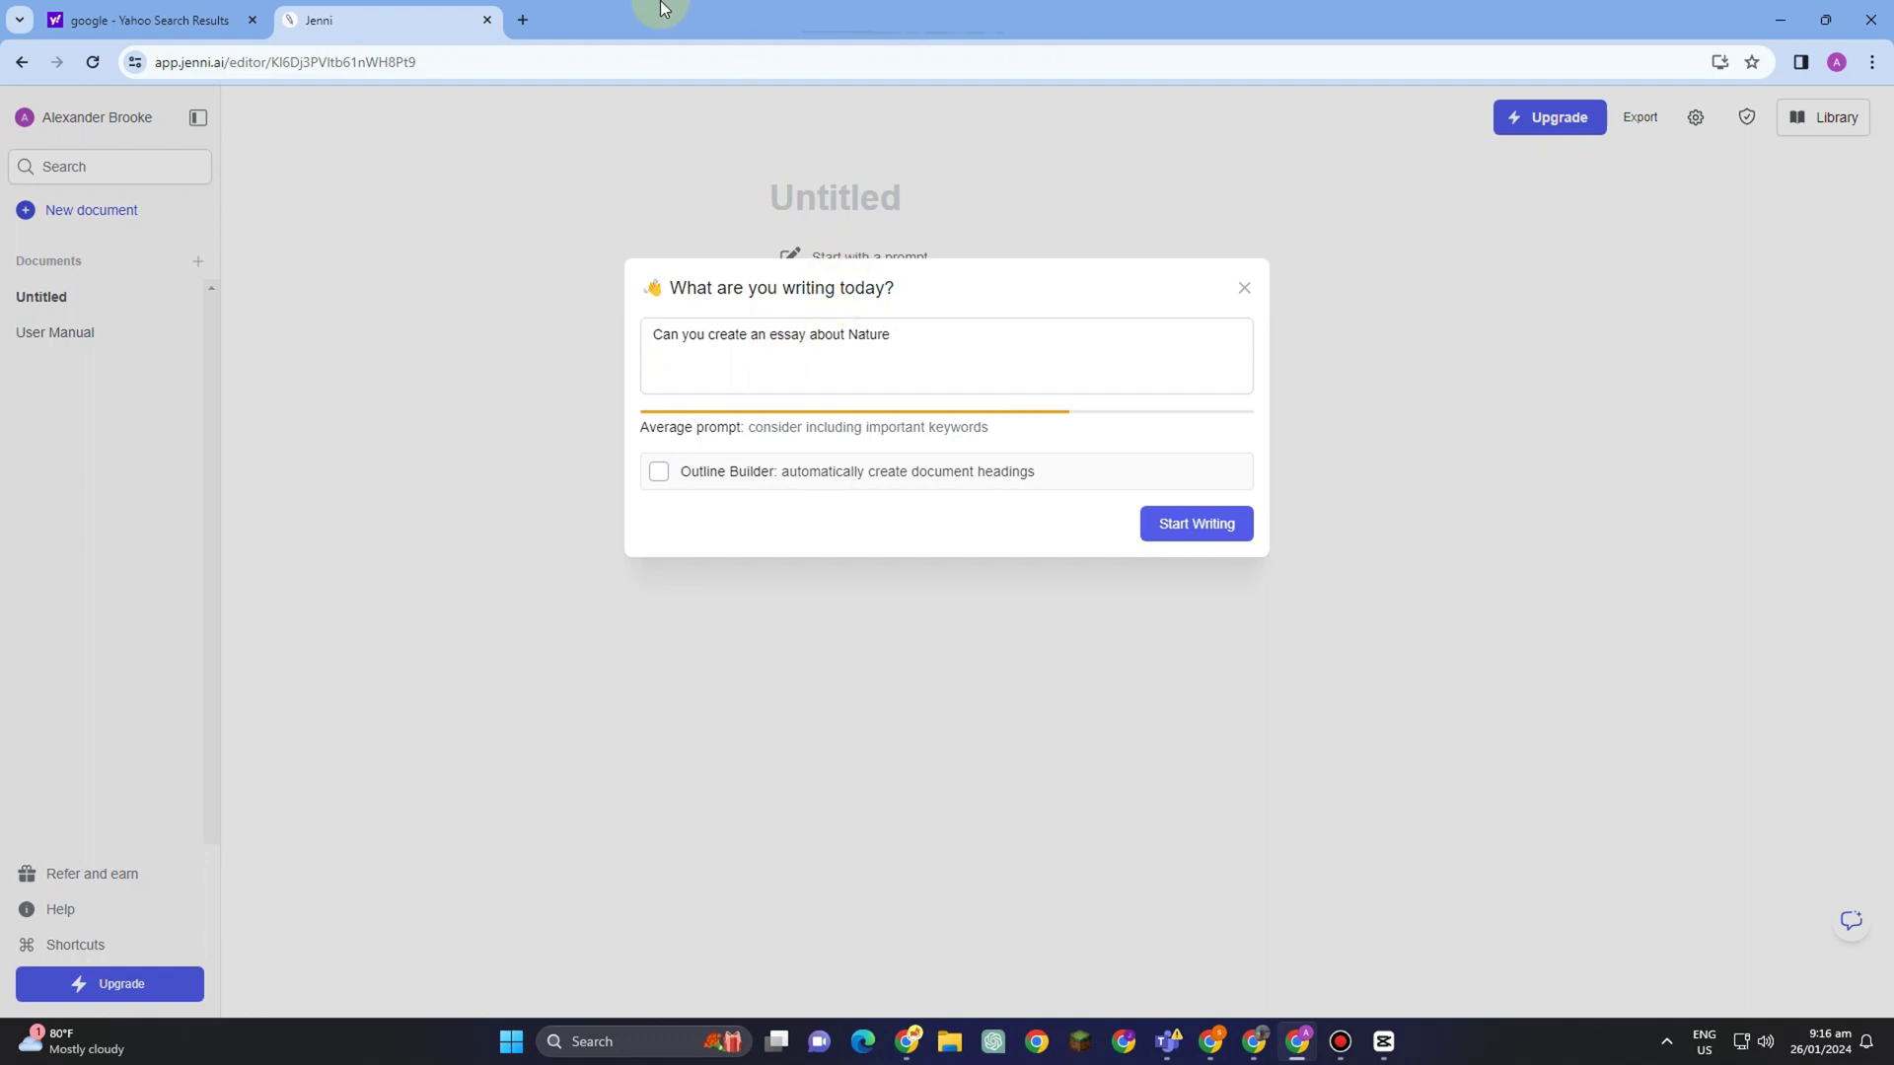
click(1156, 530)
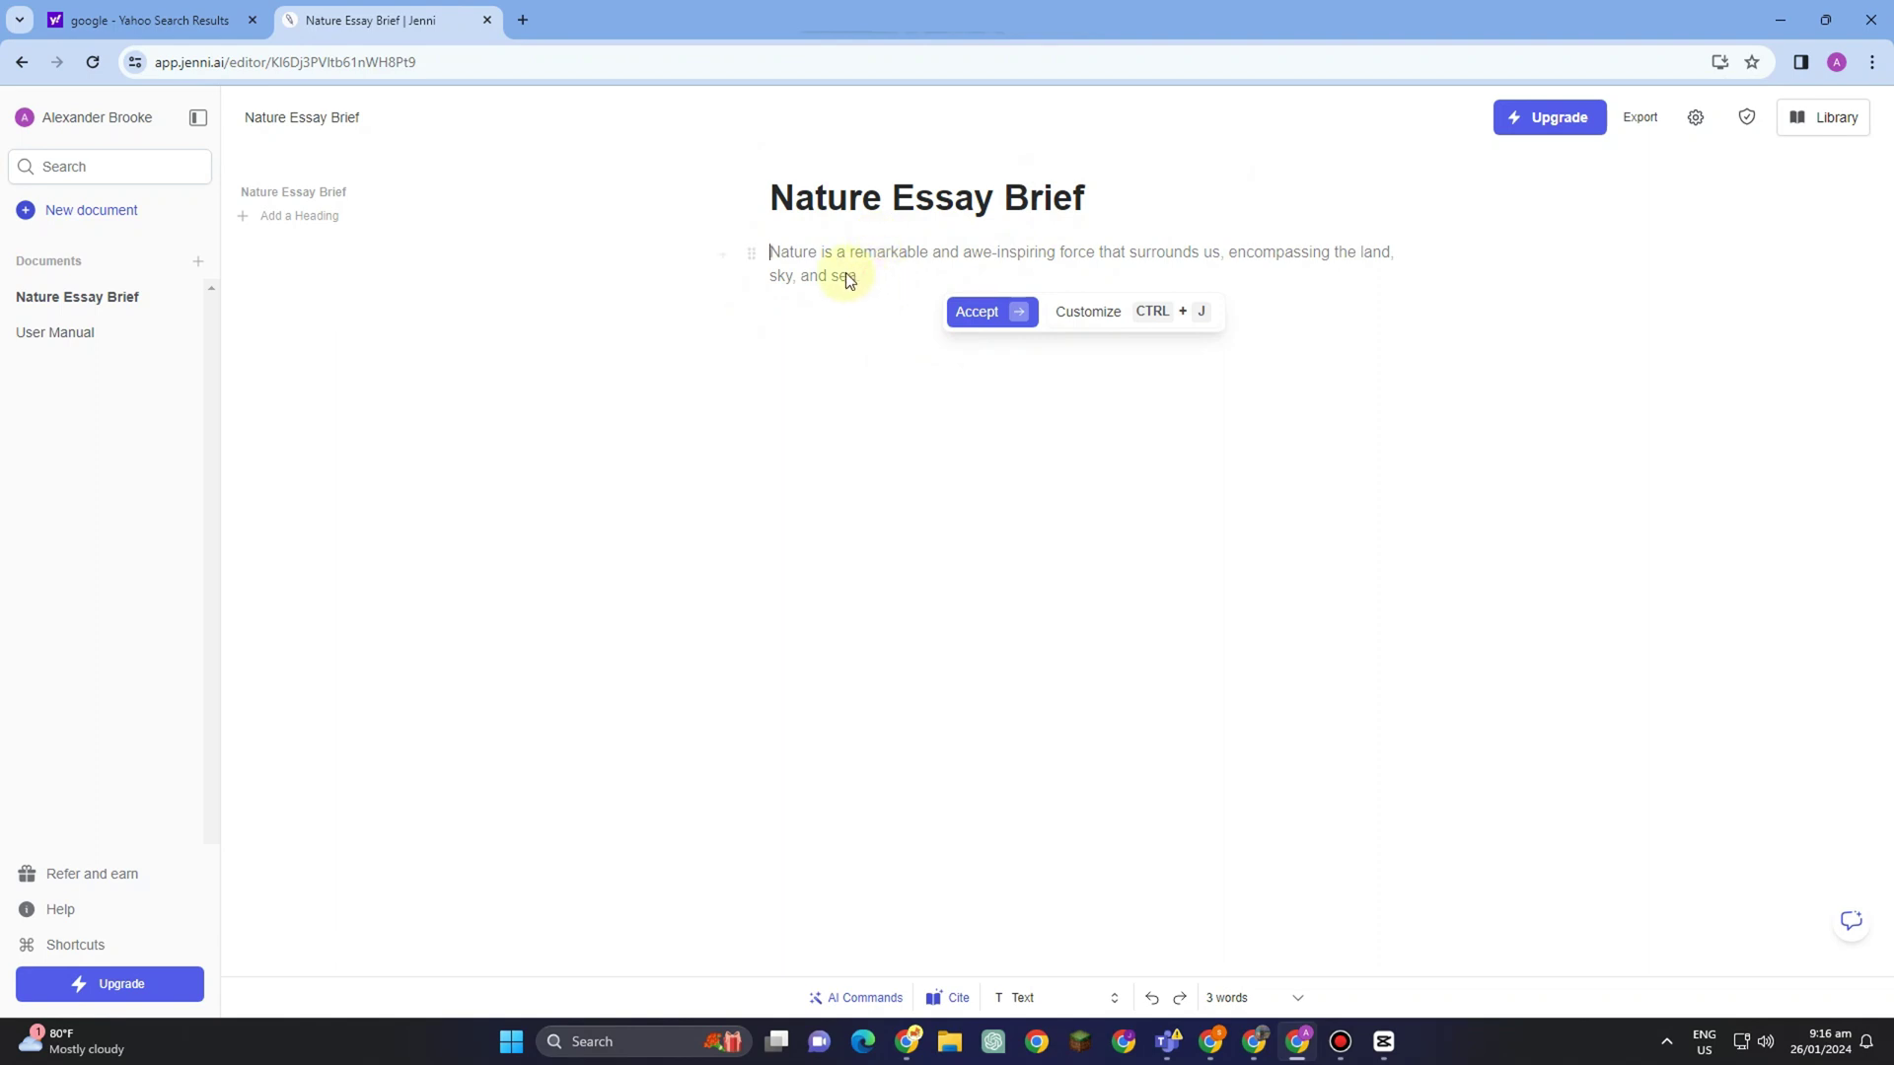
Have the AI continue writing the nature essay, then accept the generated paragraphs.
click(1088, 312)
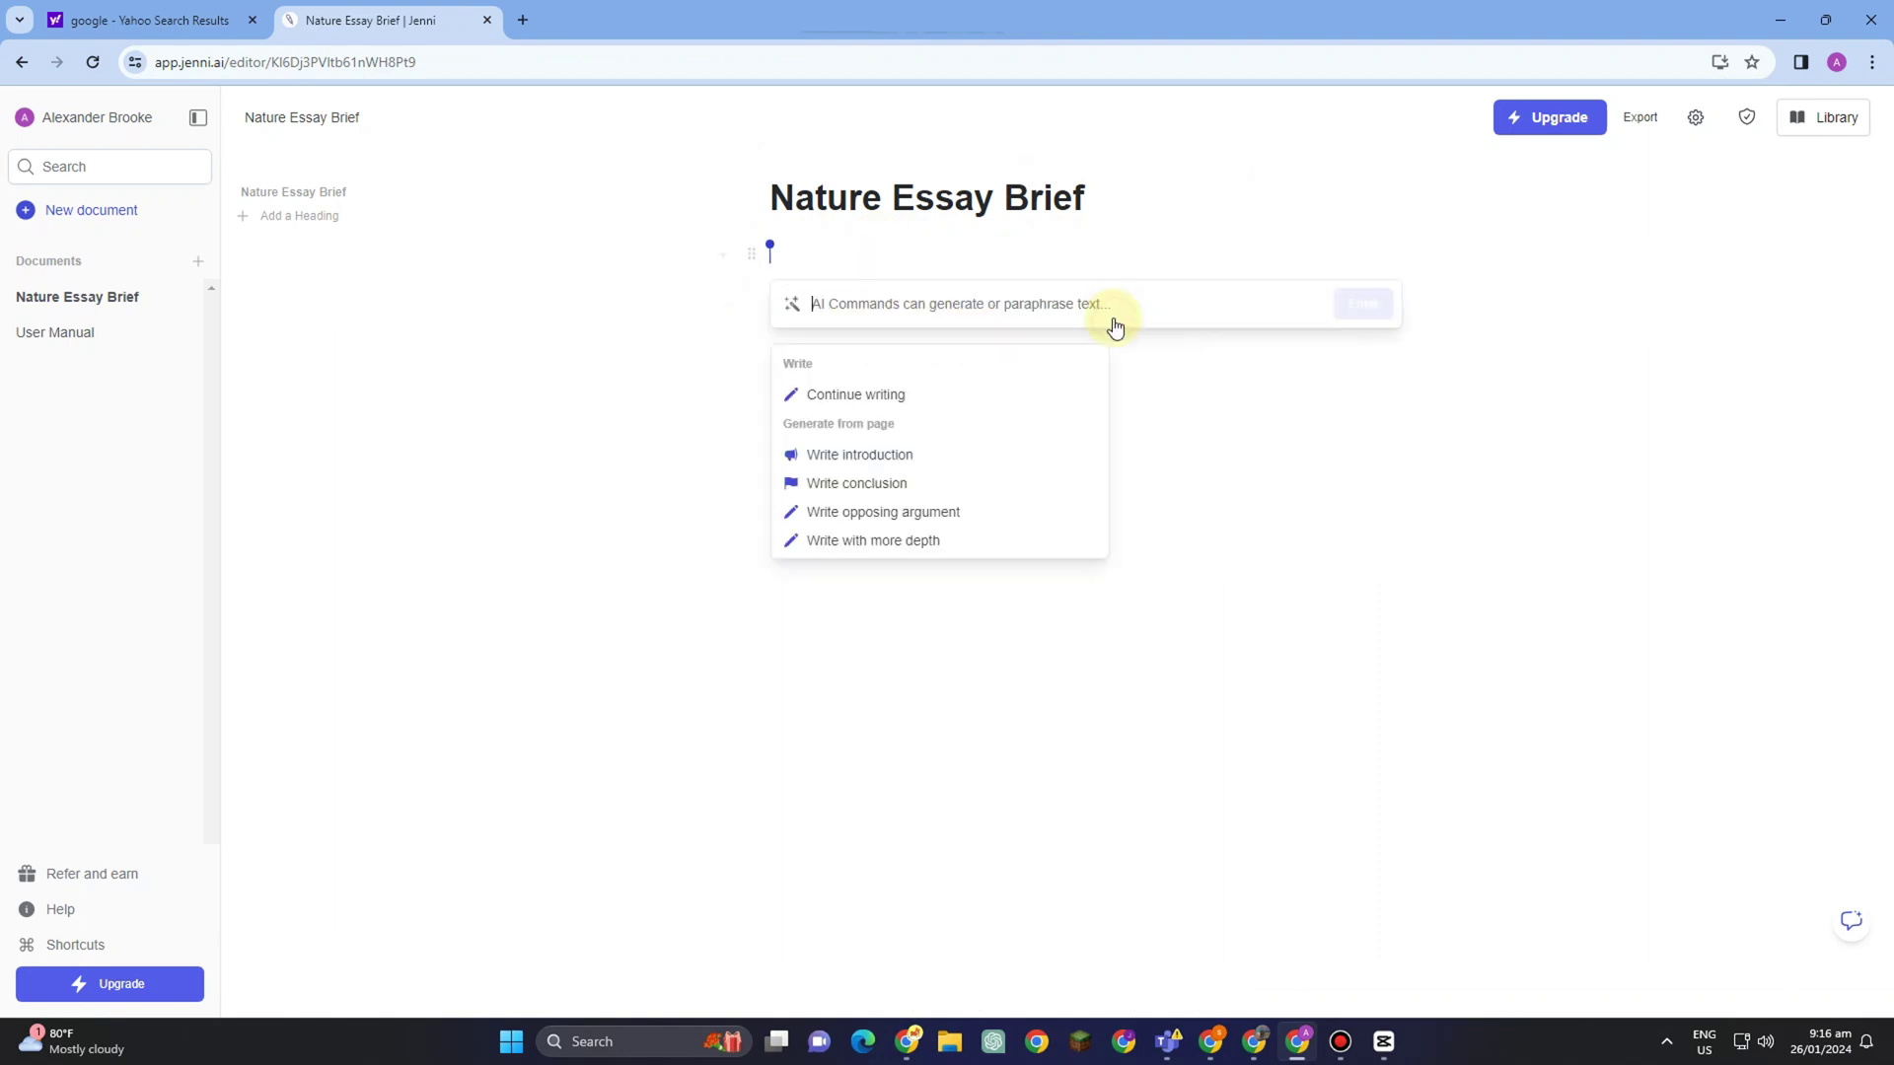
click(877, 405)
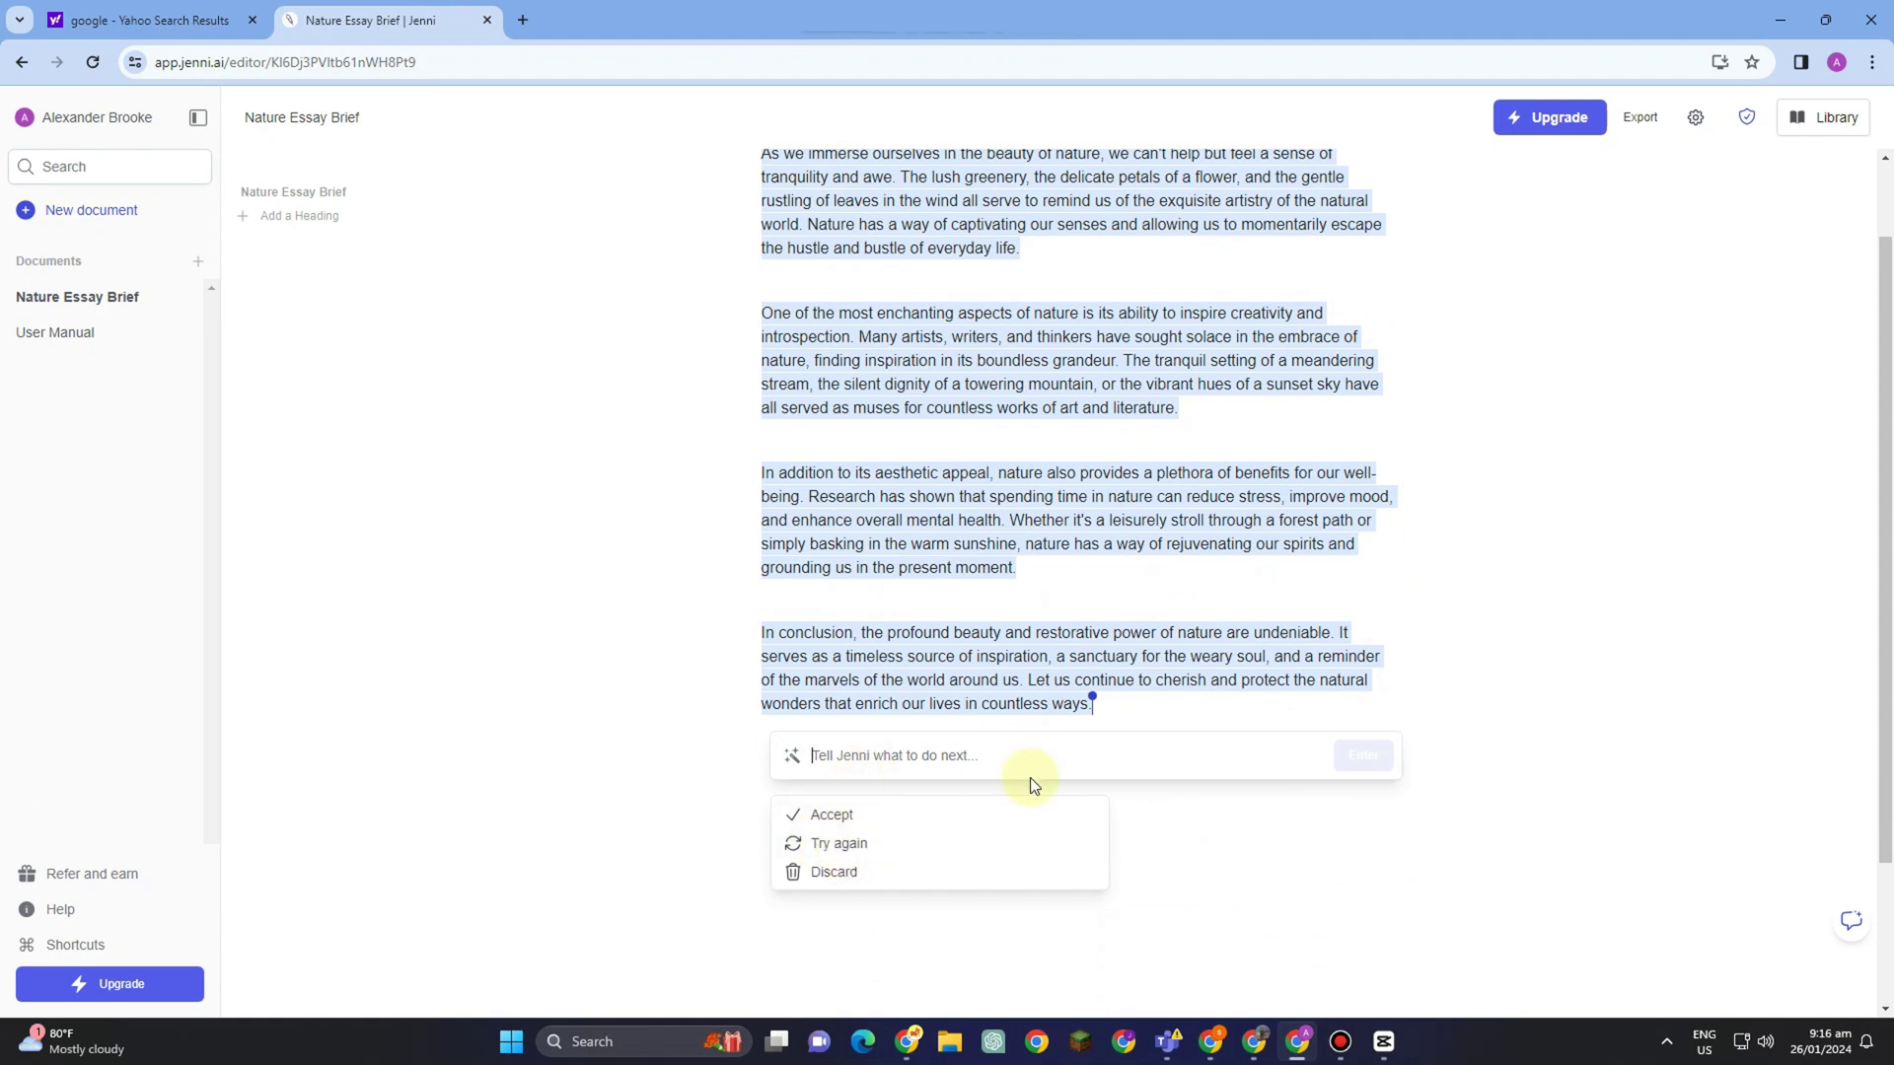
click(813, 812)
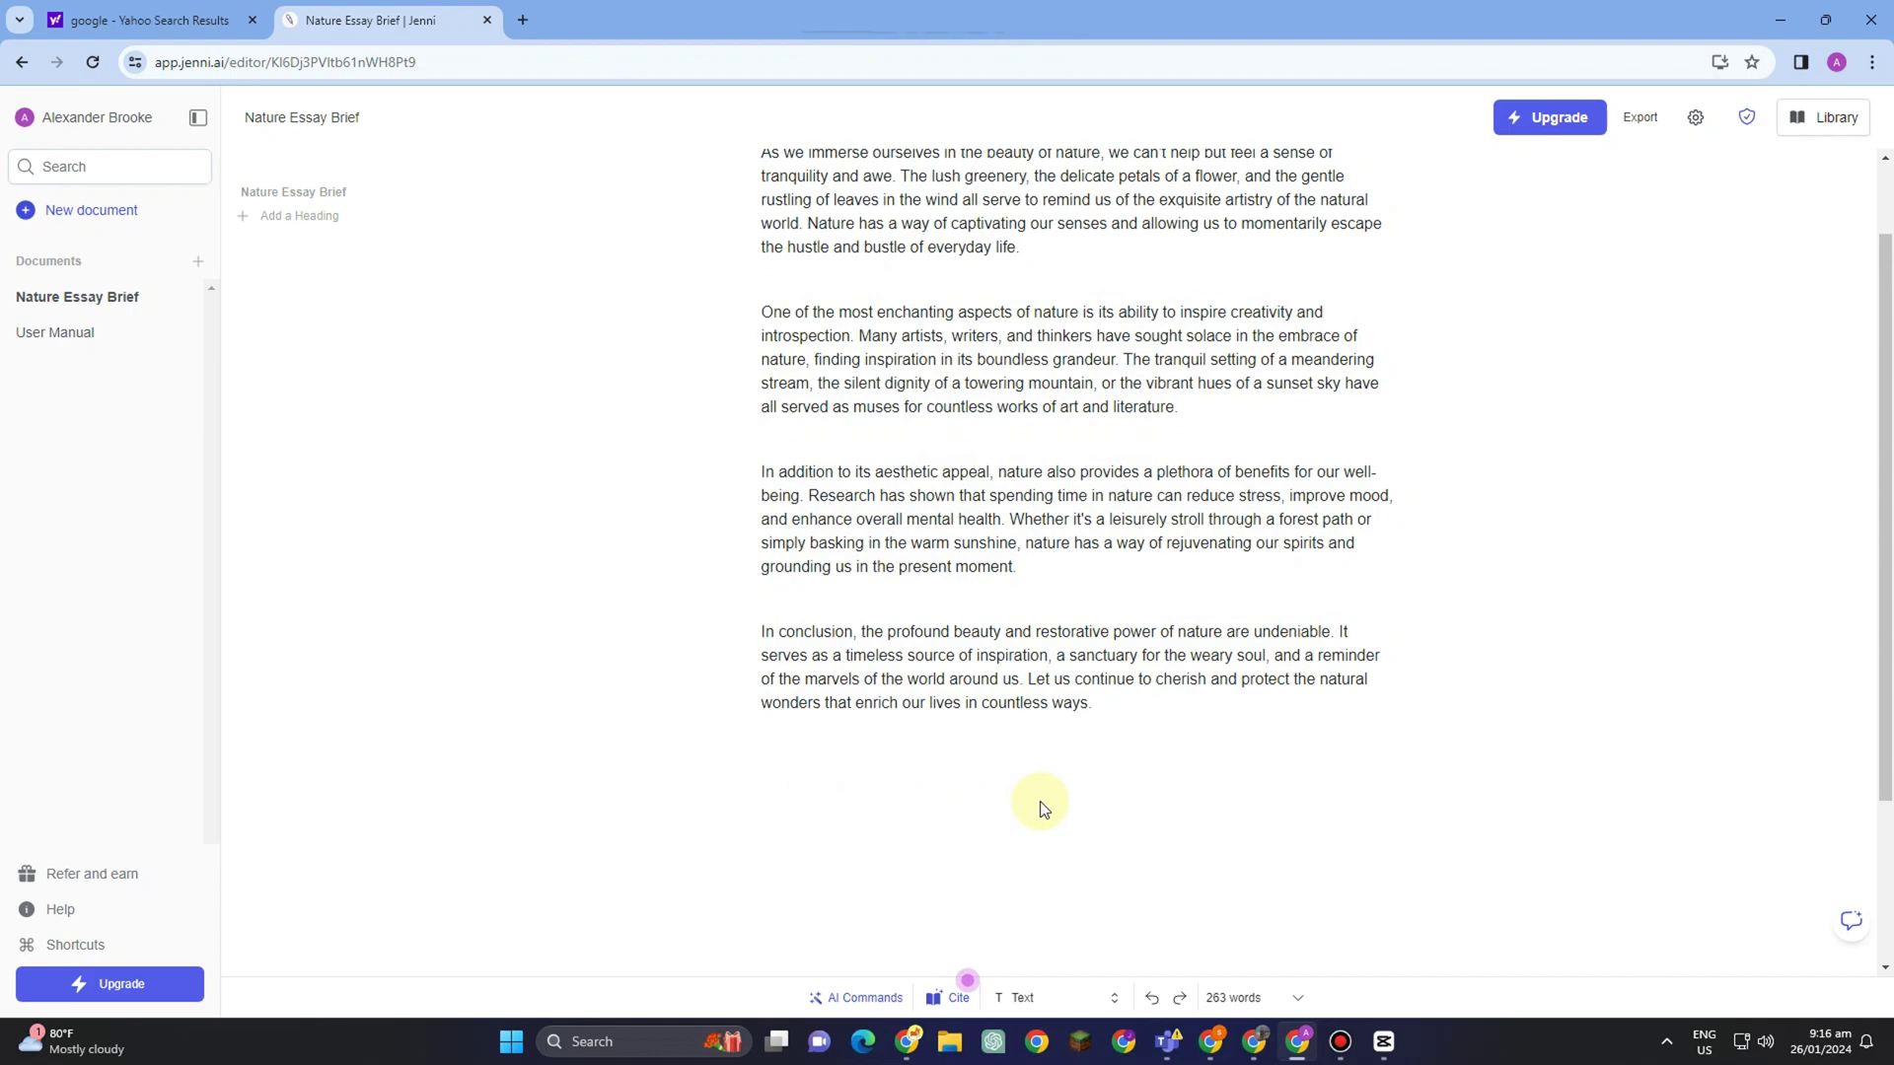
scroll(921, 507, up, 3)
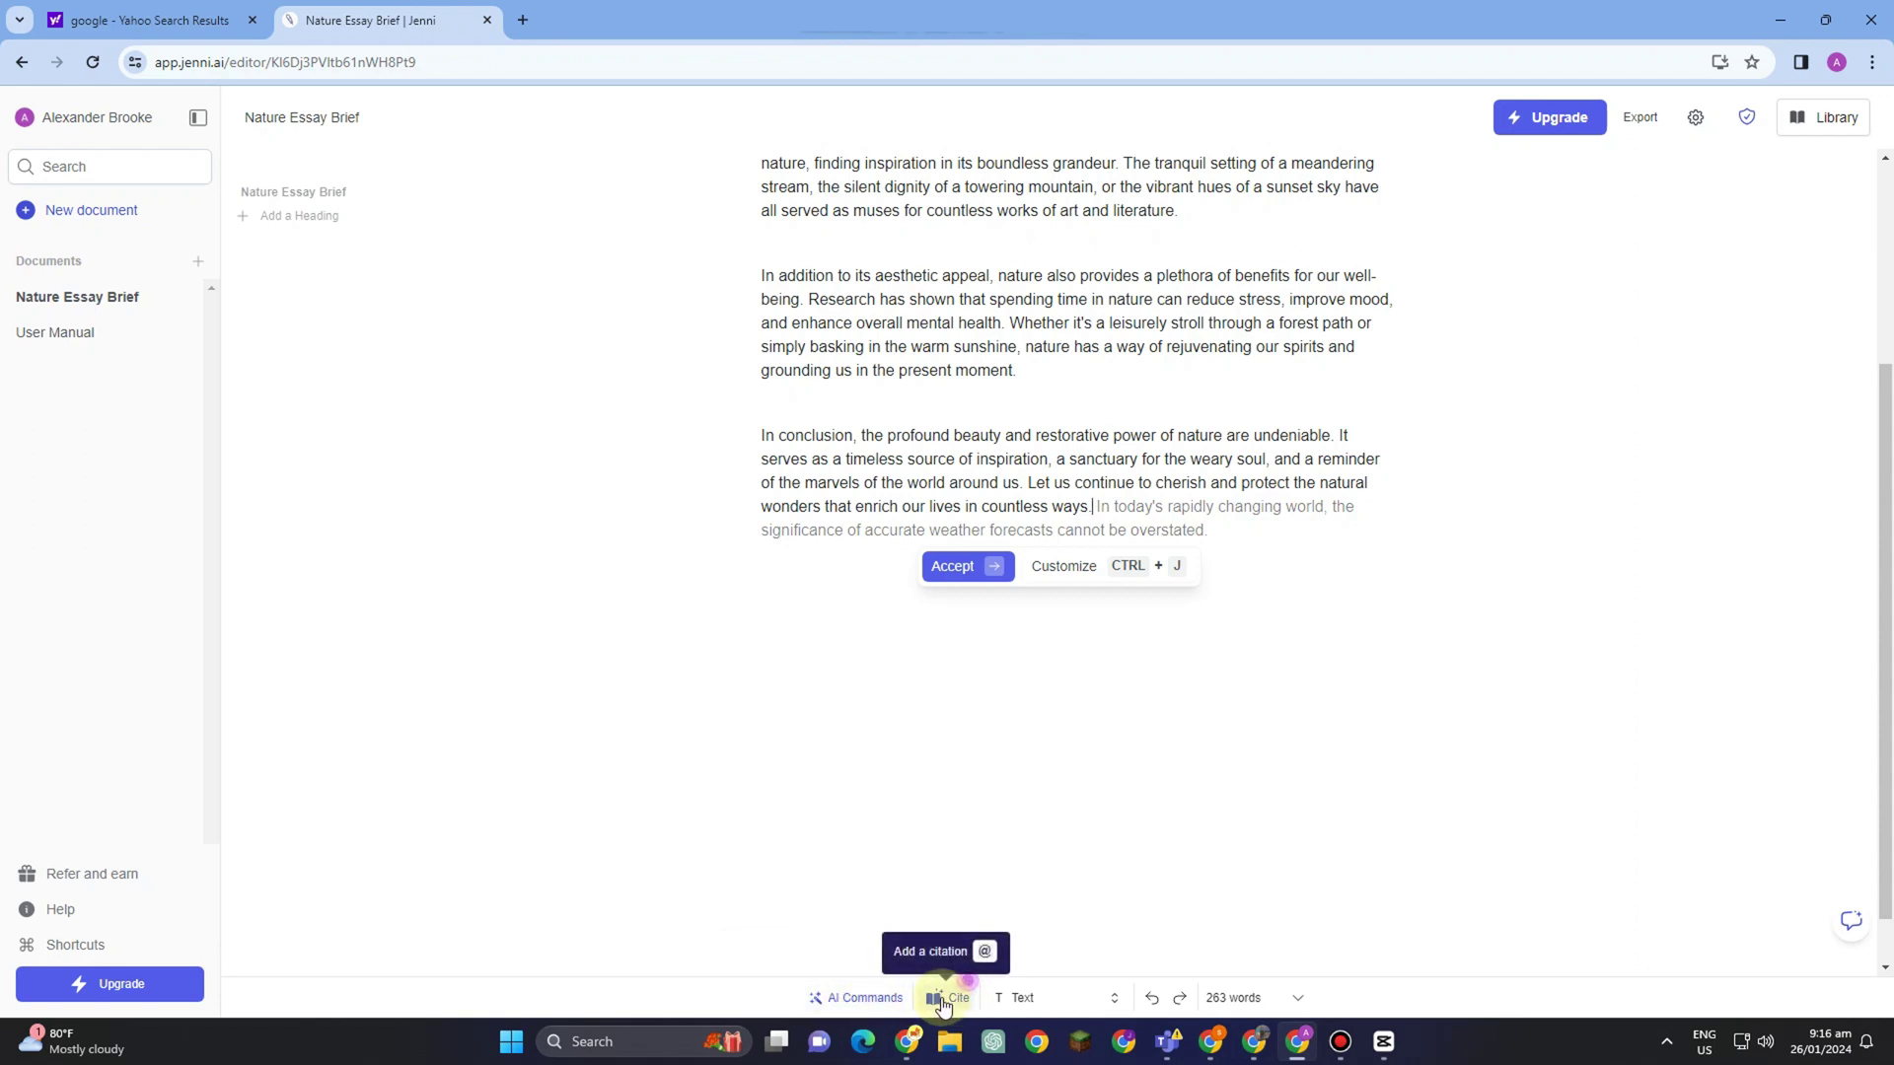
click(1025, 1001)
click(1038, 803)
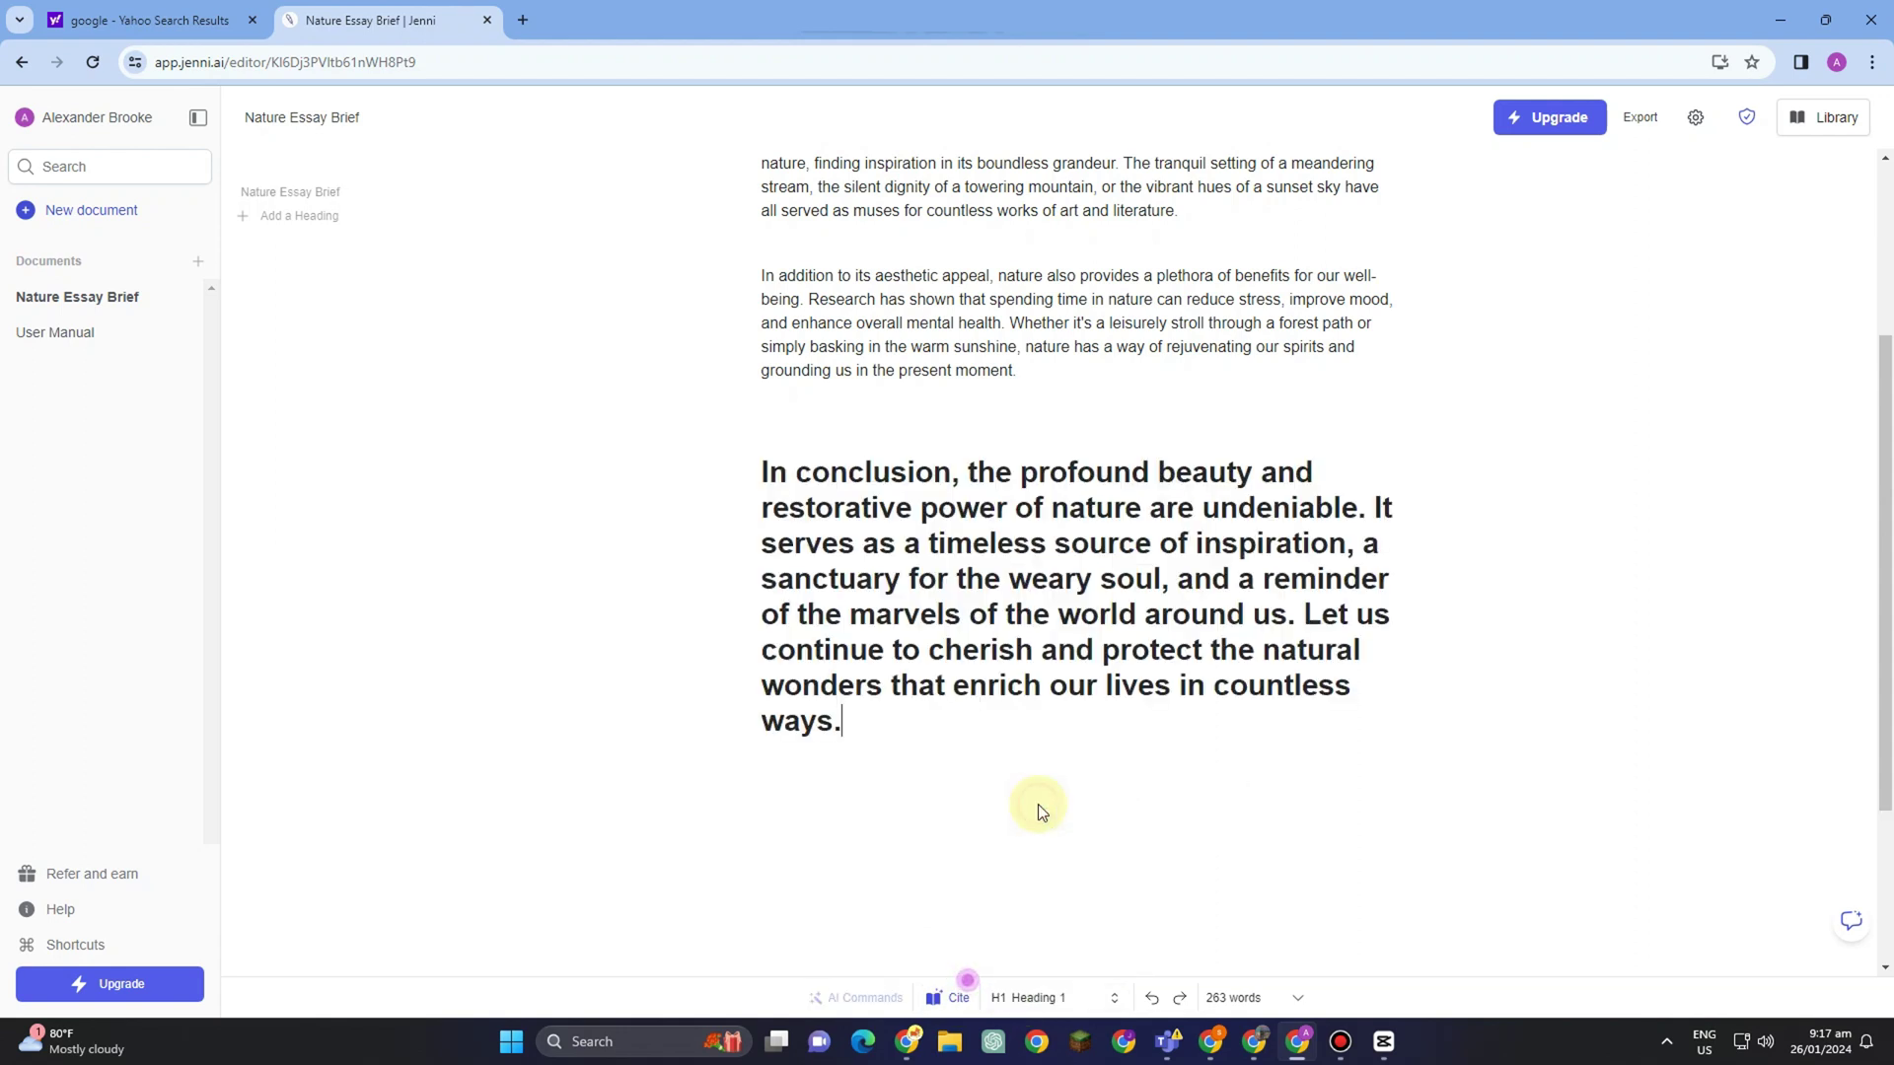
click(1031, 997)
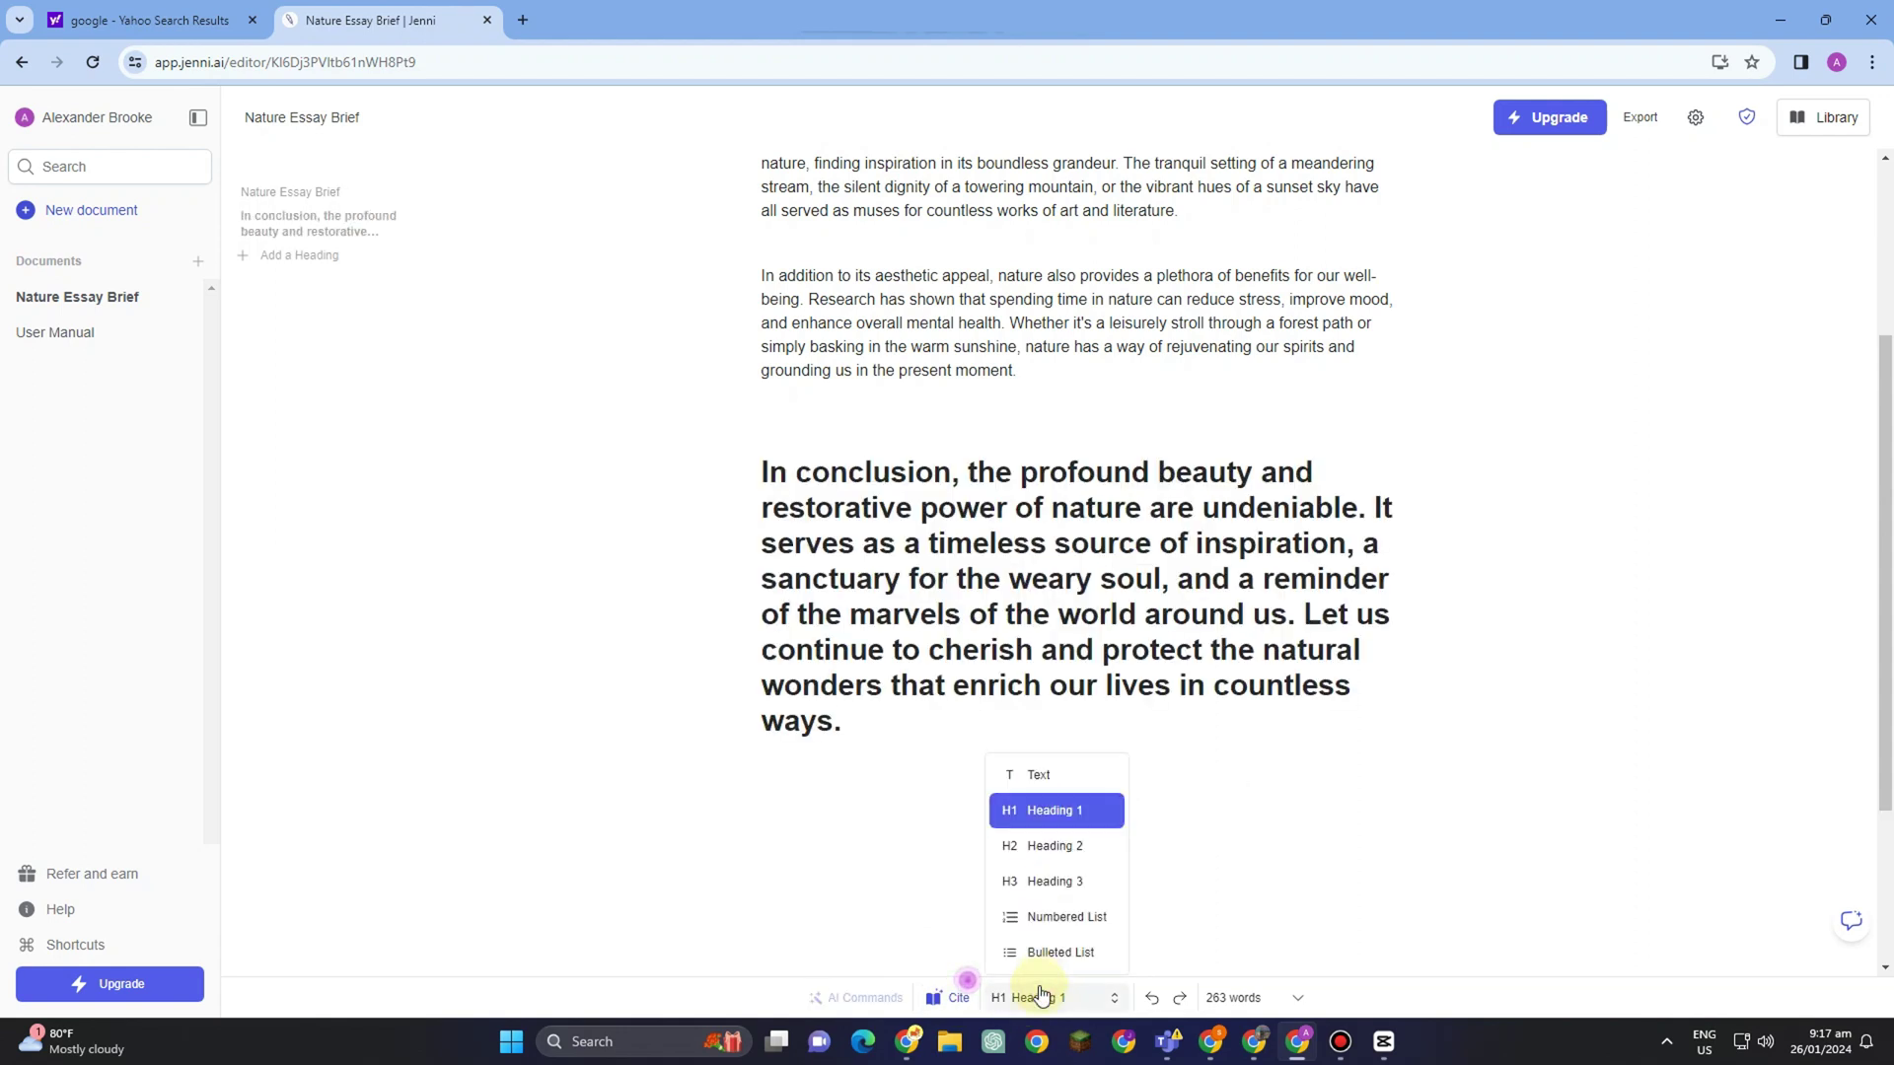
click(1042, 785)
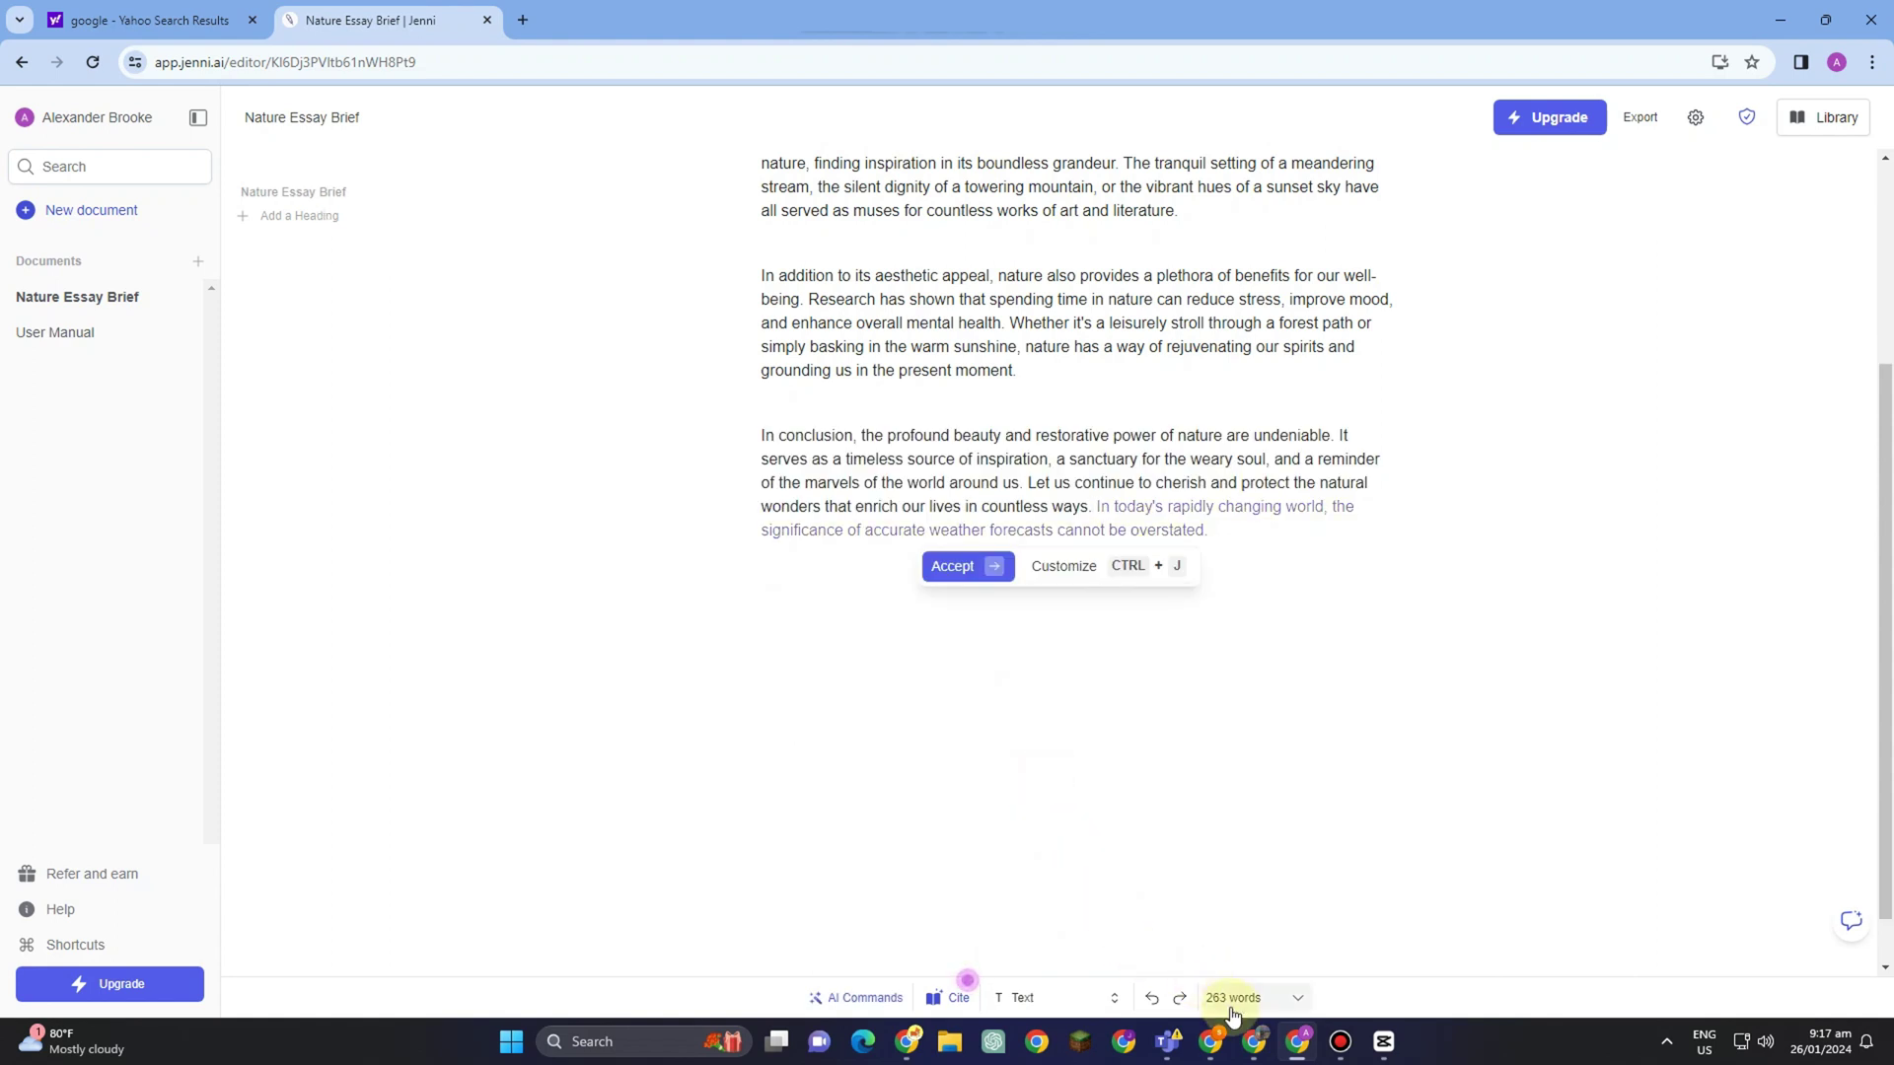
Check the 263-word count, create a new Untitled document, then reopen Nature Essay Brief.
click(1297, 998)
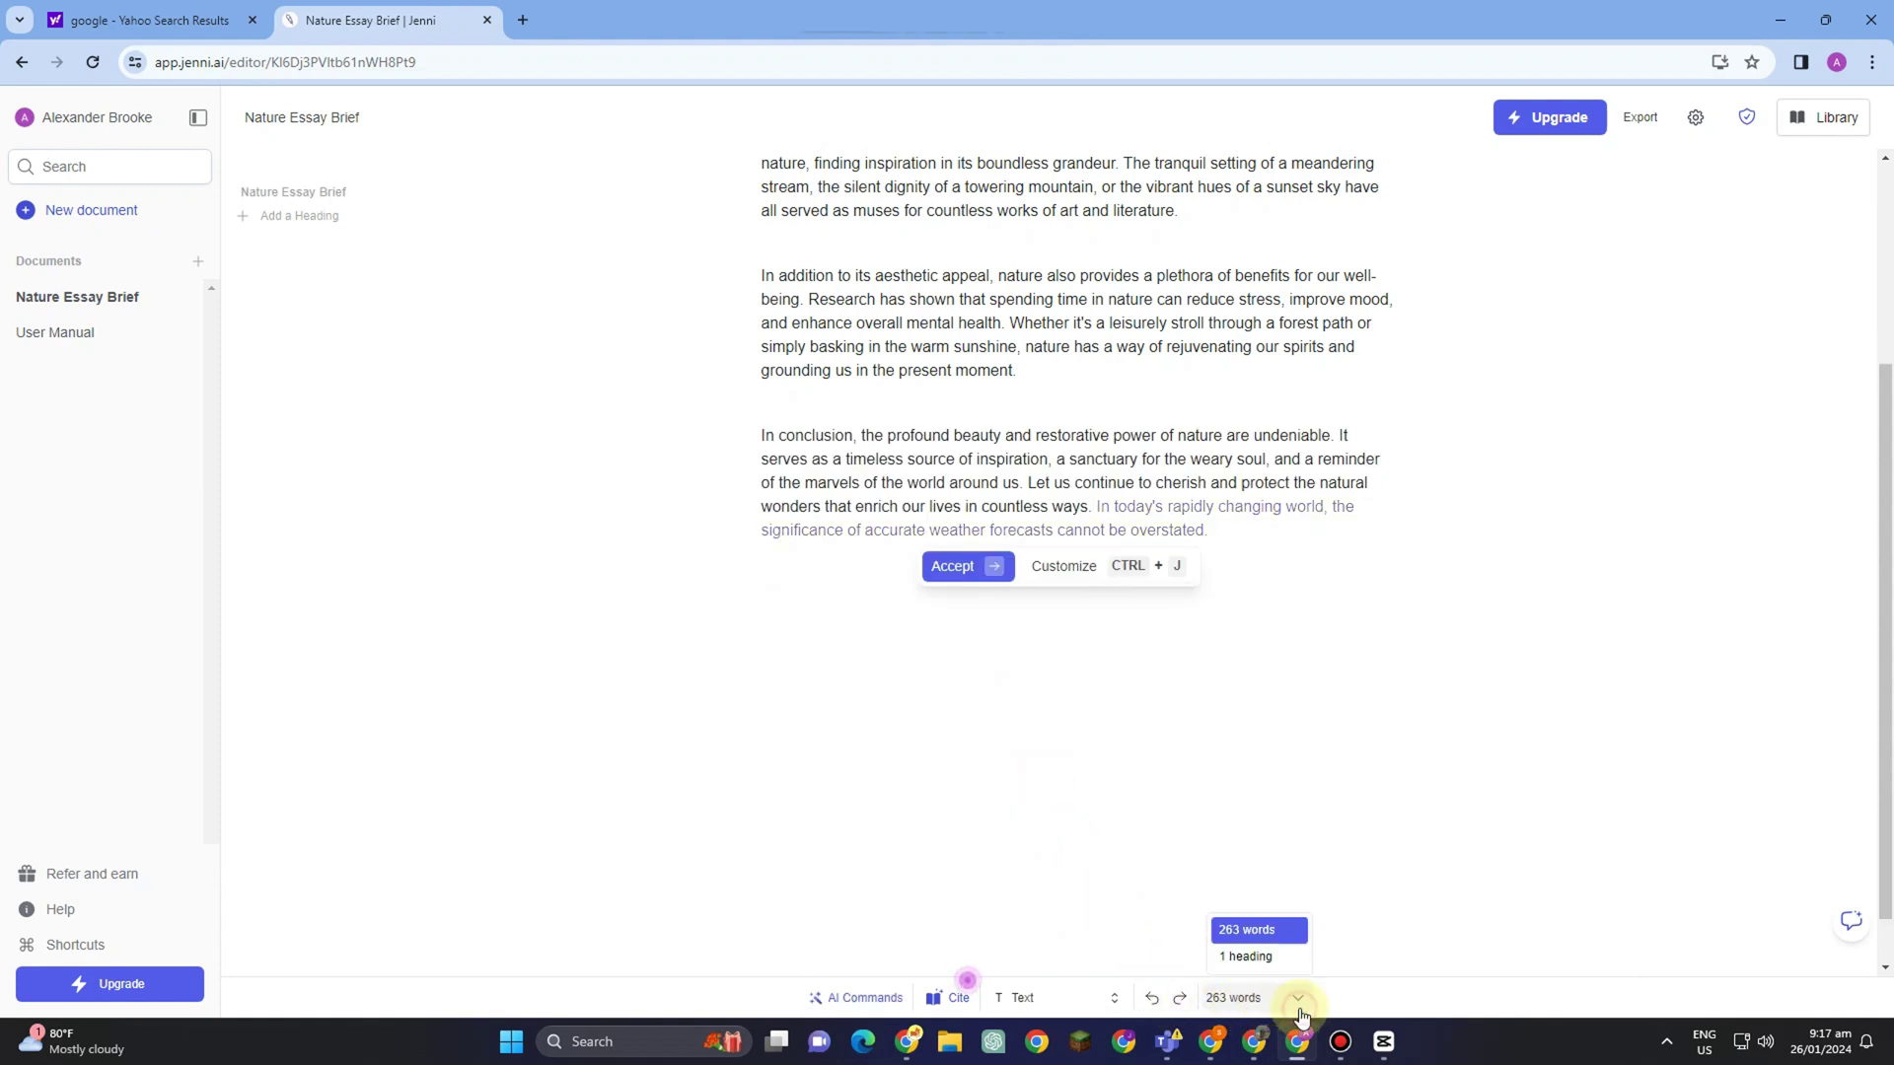
click(118, 214)
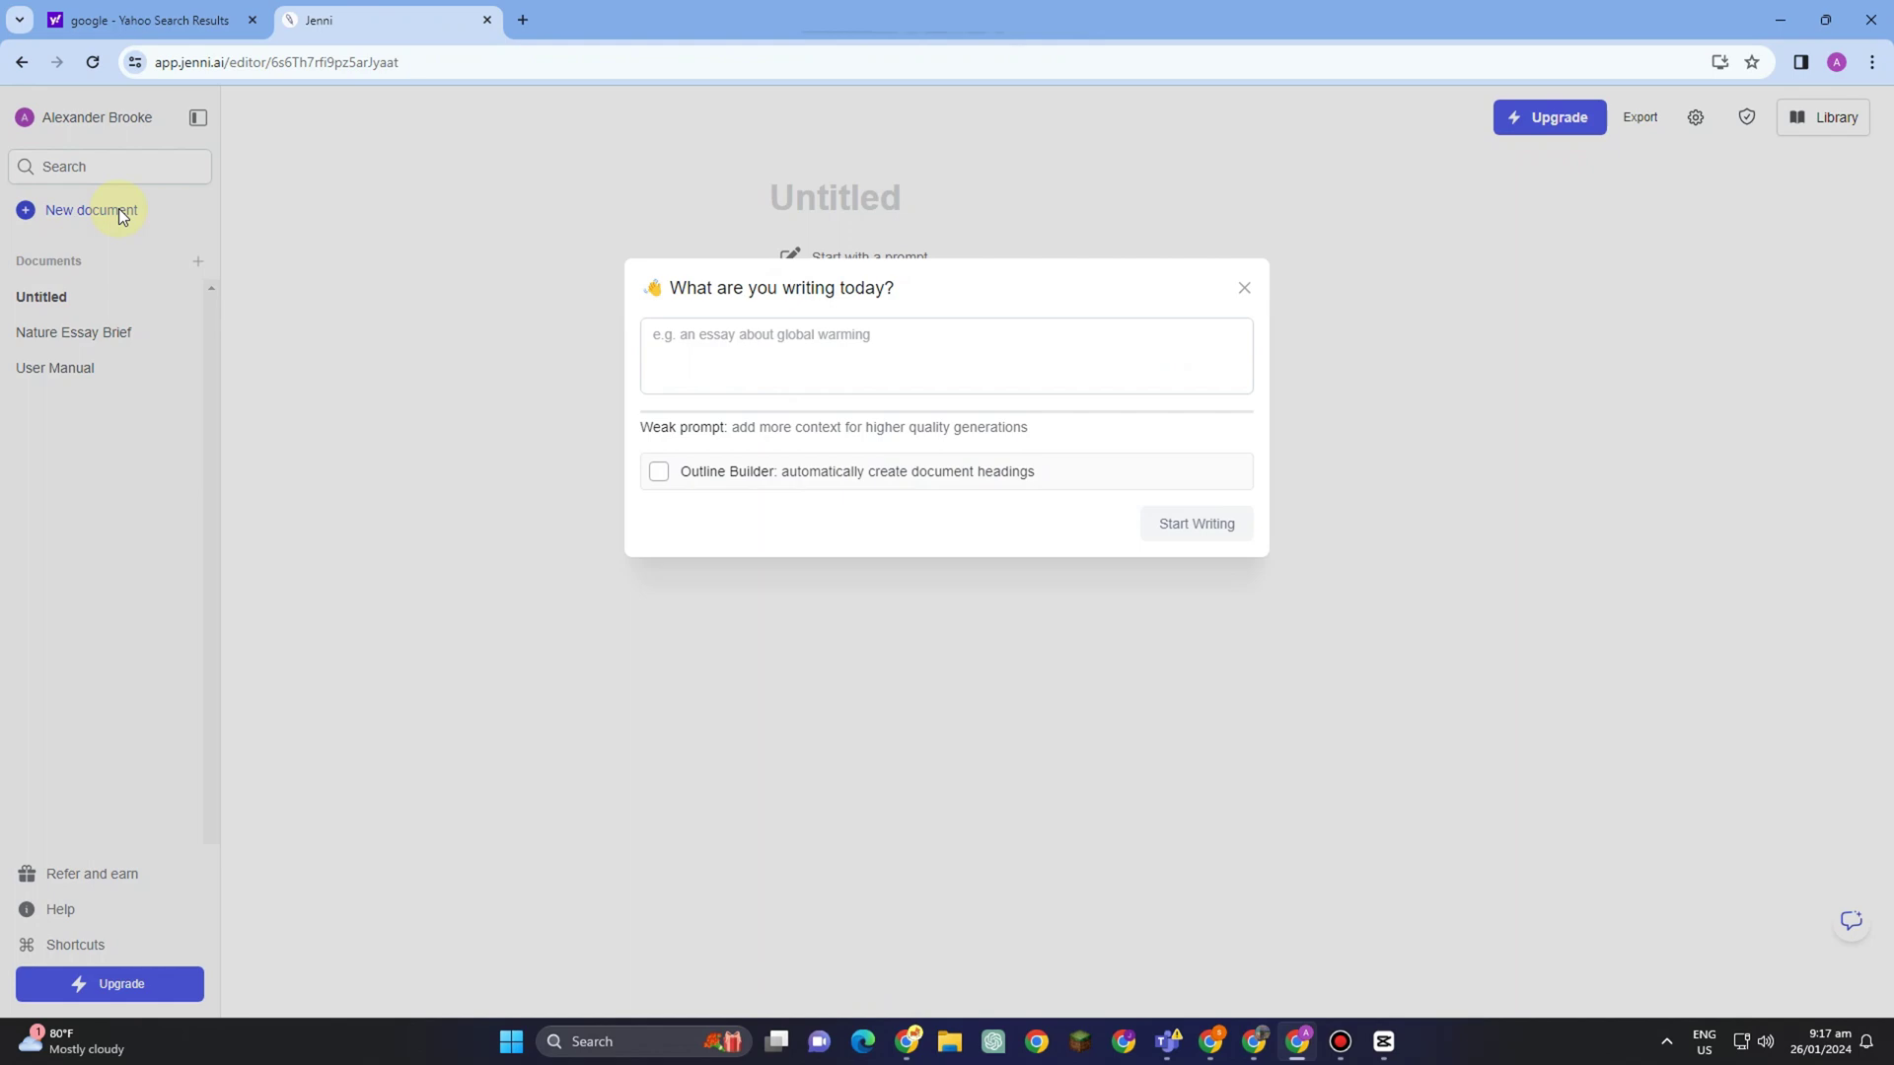
click(1246, 289)
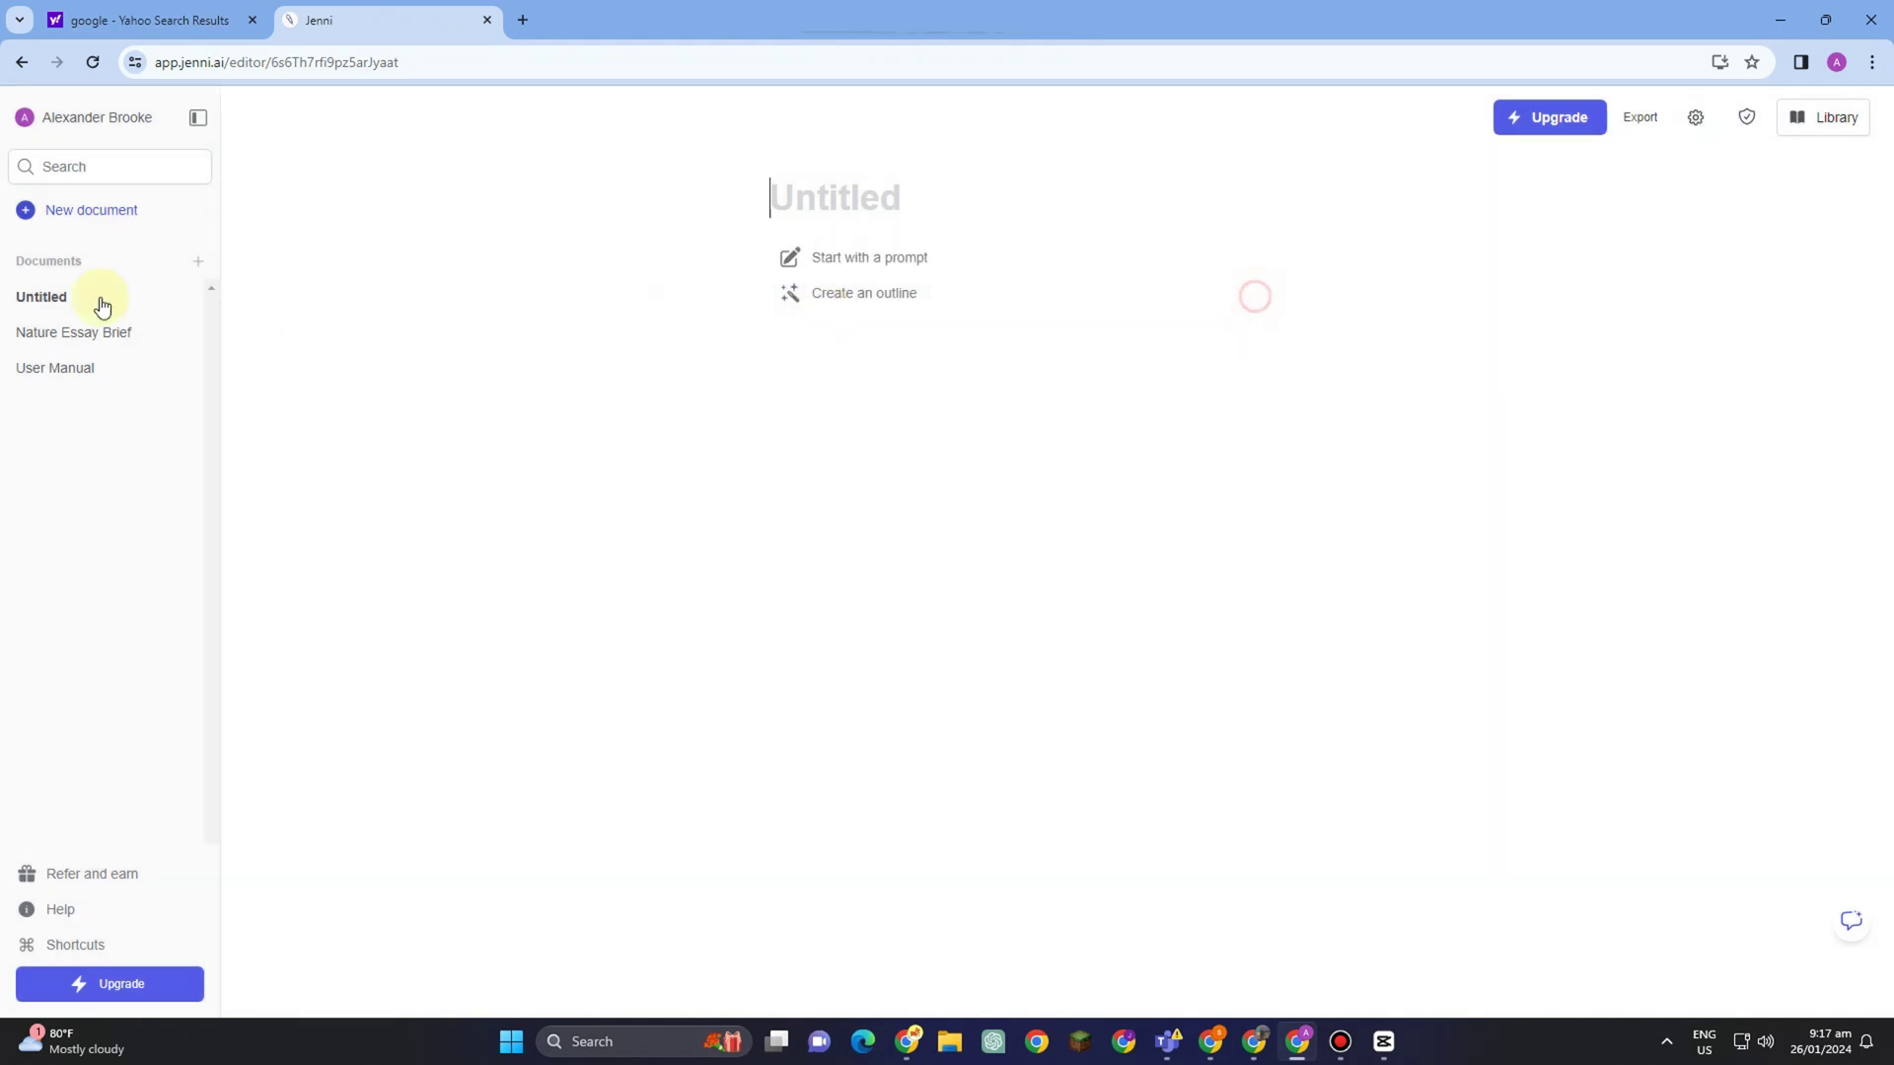
click(75, 336)
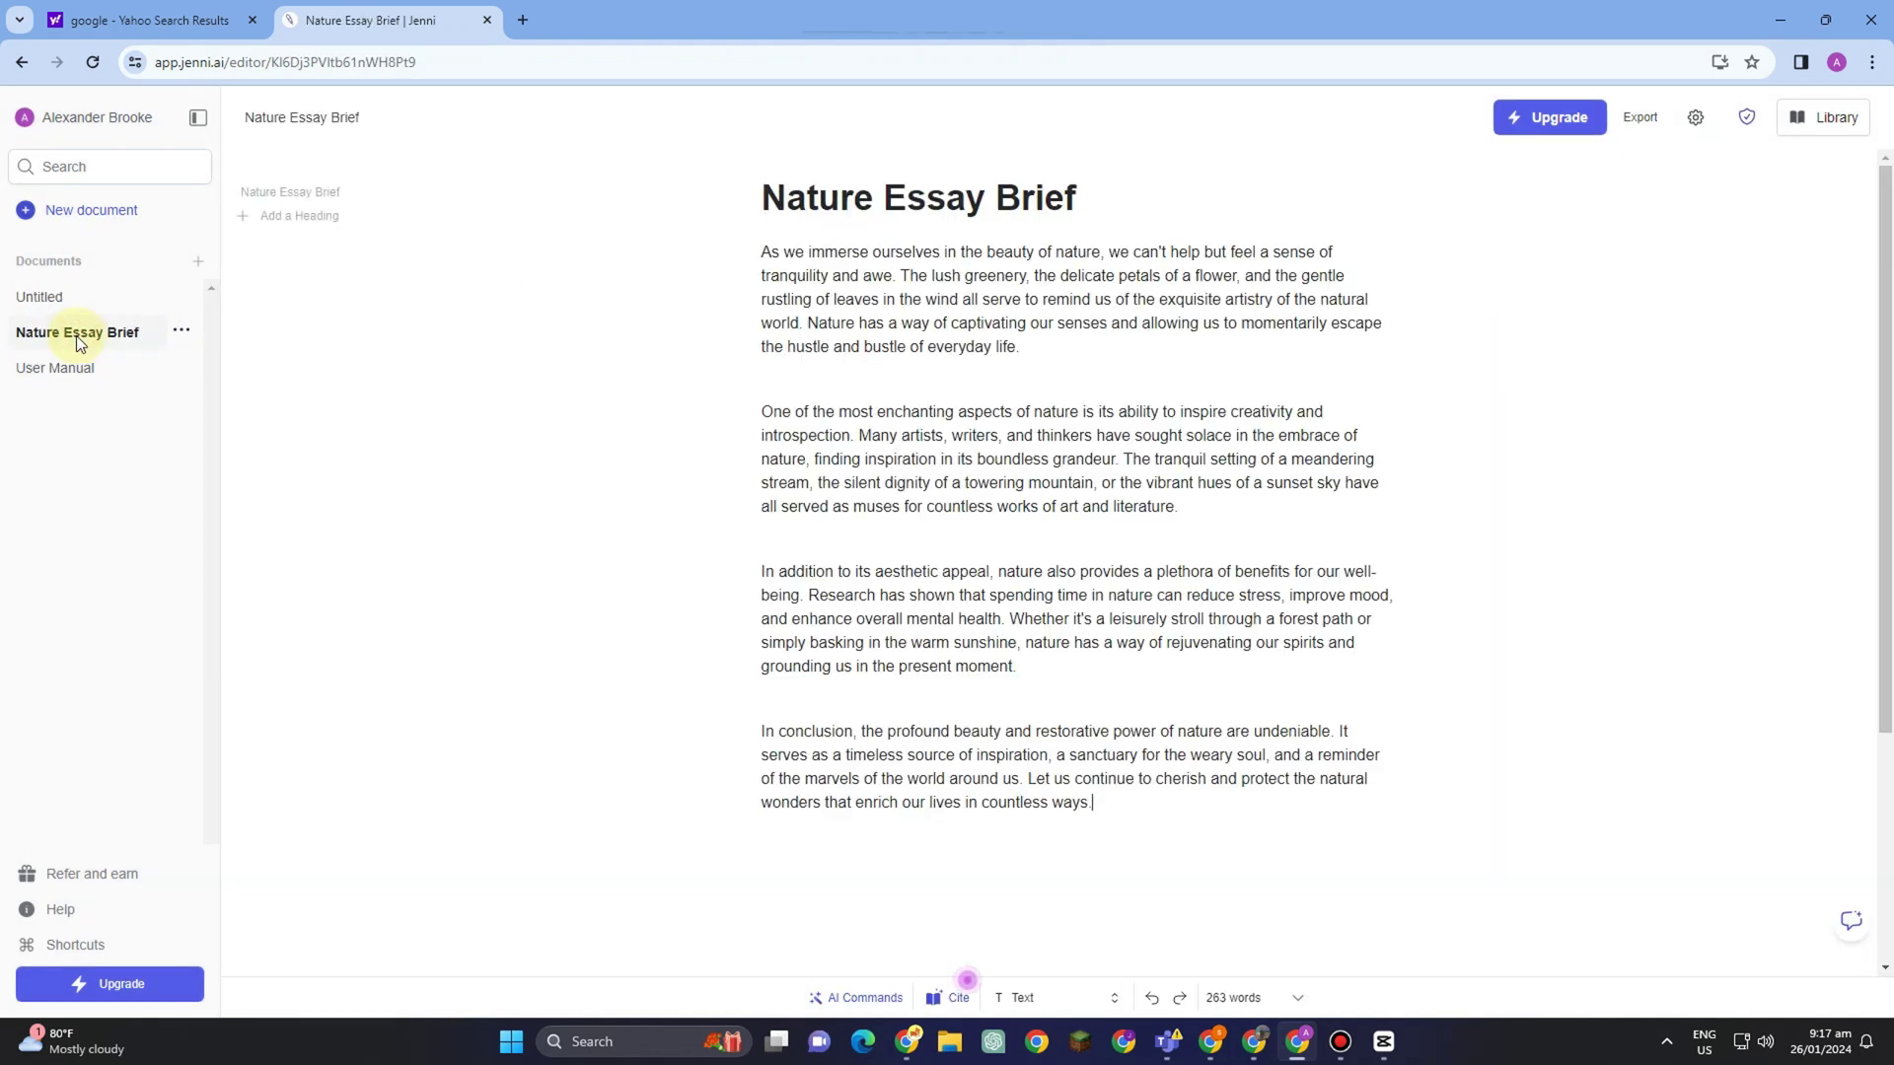
Add a Heading 2 at the essay's end, suggested as 'The Importance of Preserving Nature'.
click(262, 216)
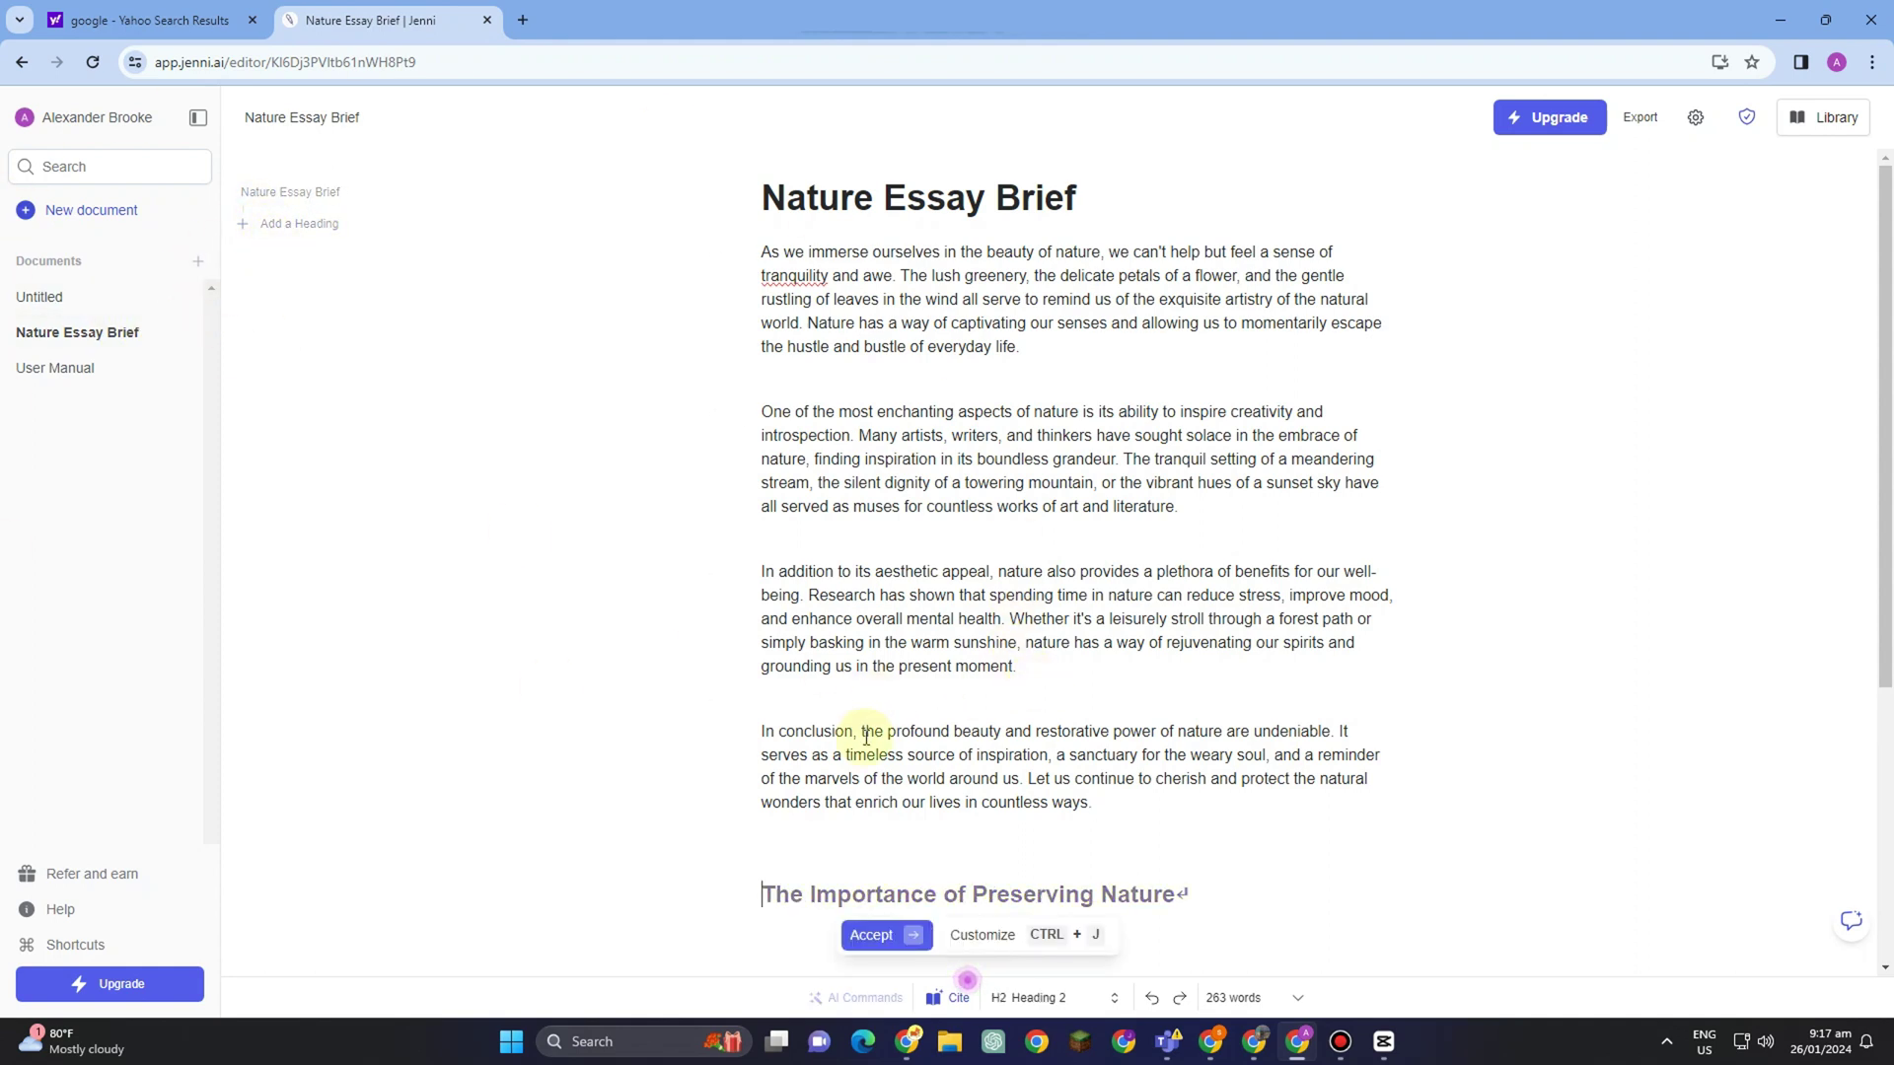
scroll(887, 868, down, 1)
scroll(893, 795, up, 1)
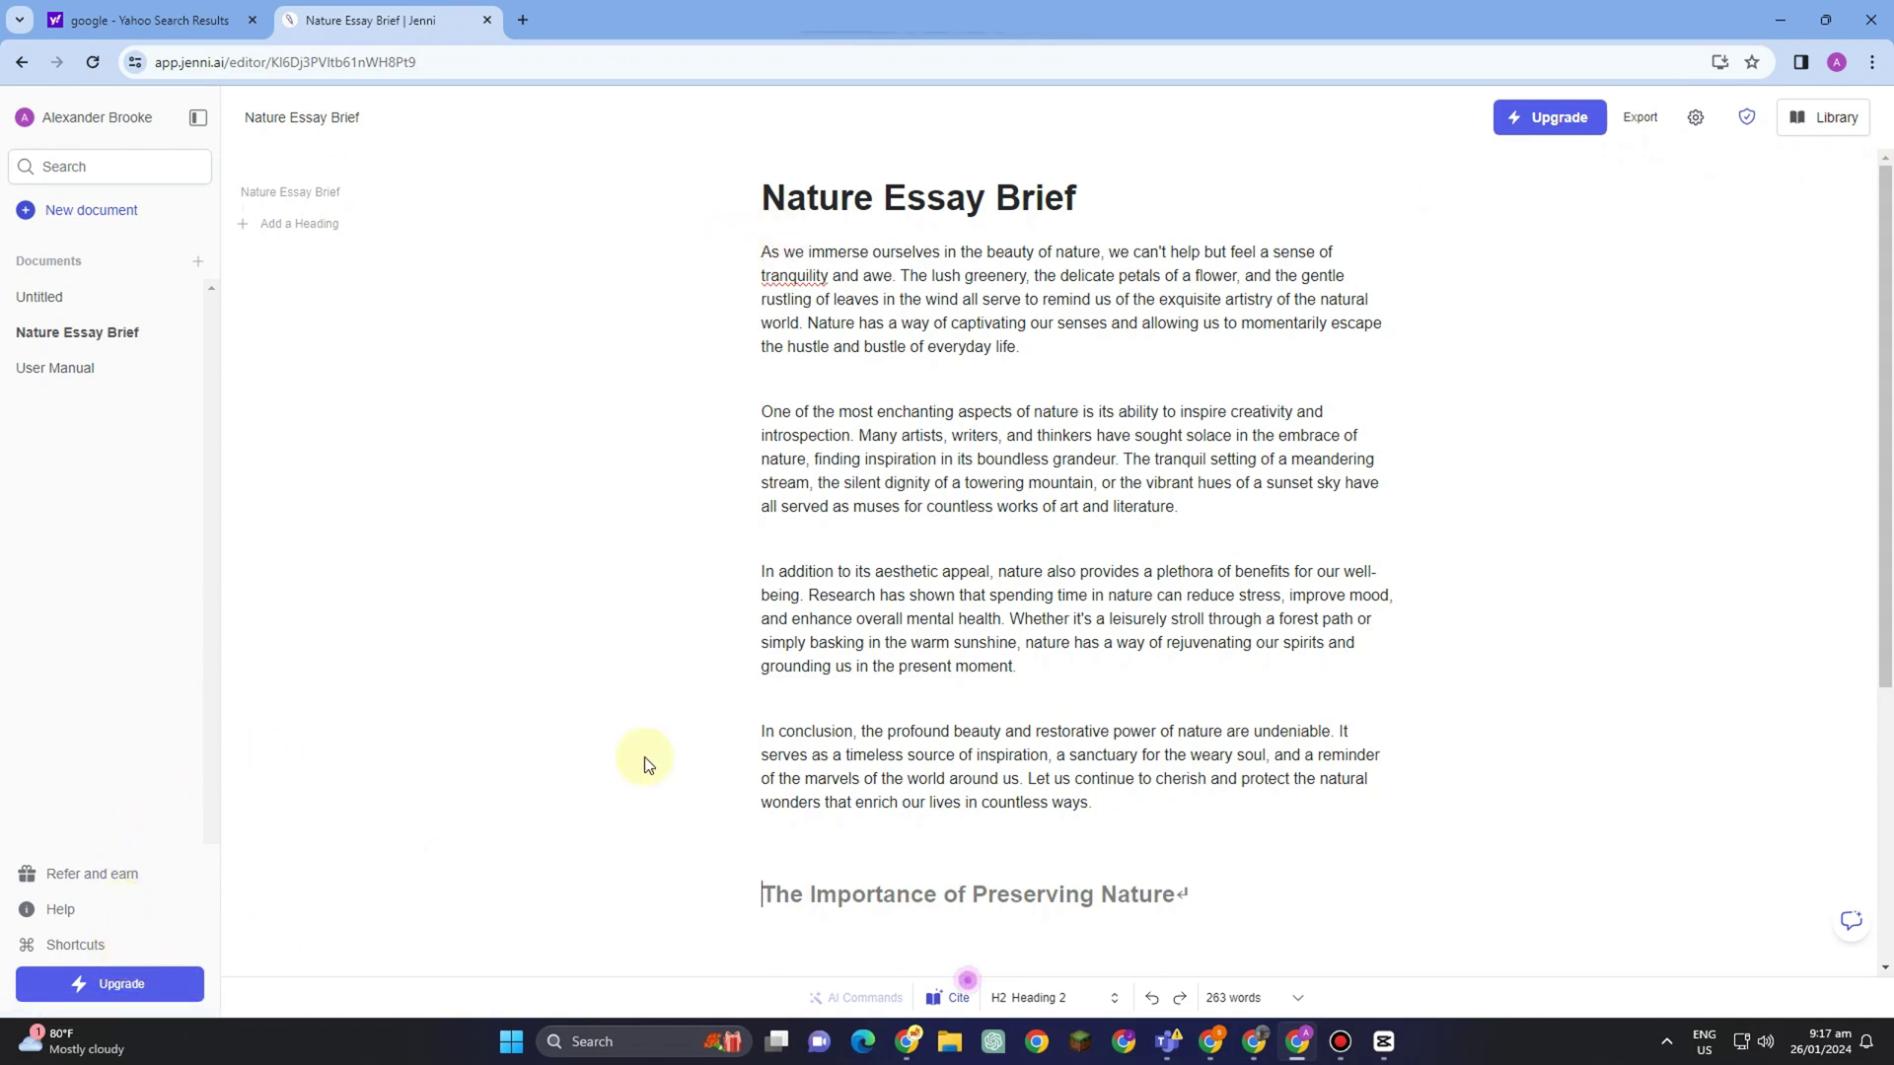
click(21, 122)
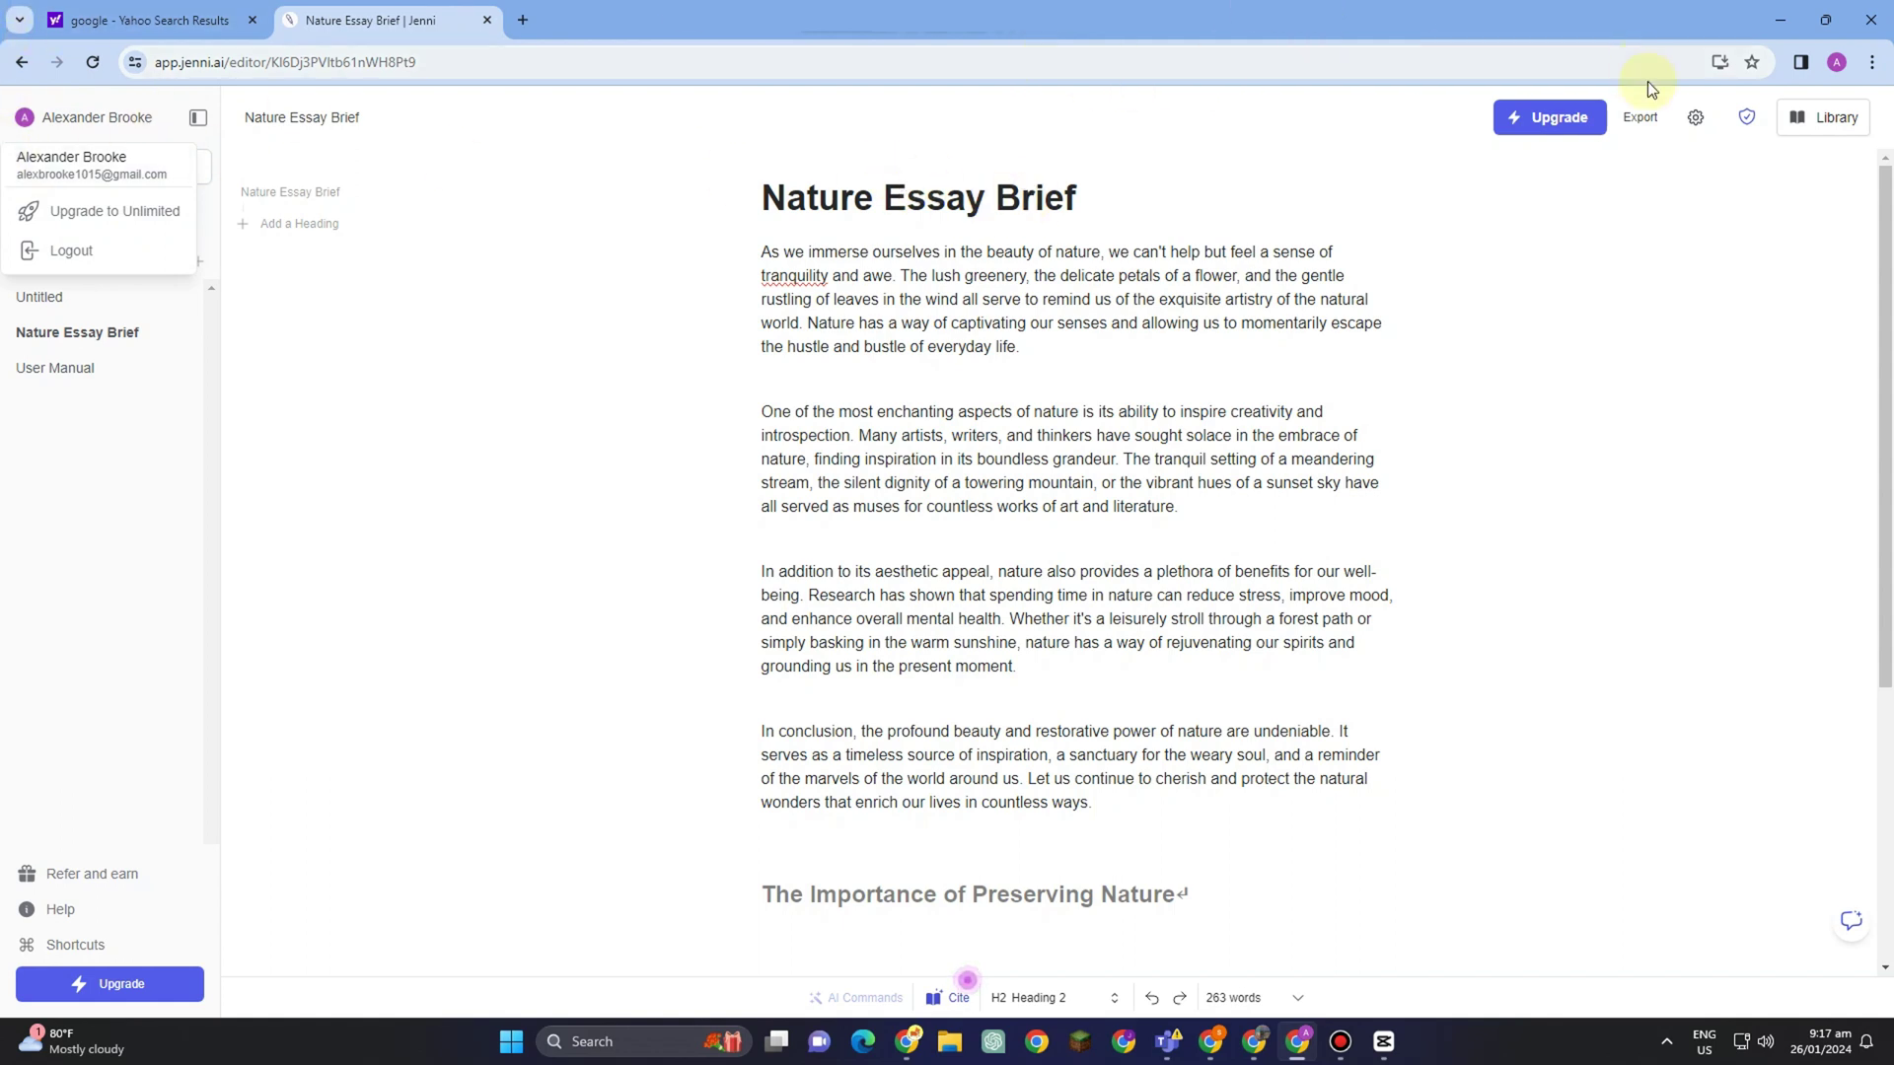
Turn on Show auto-complete buttons and Auto cite from new sources, keeping APA 7 citations.
click(1695, 119)
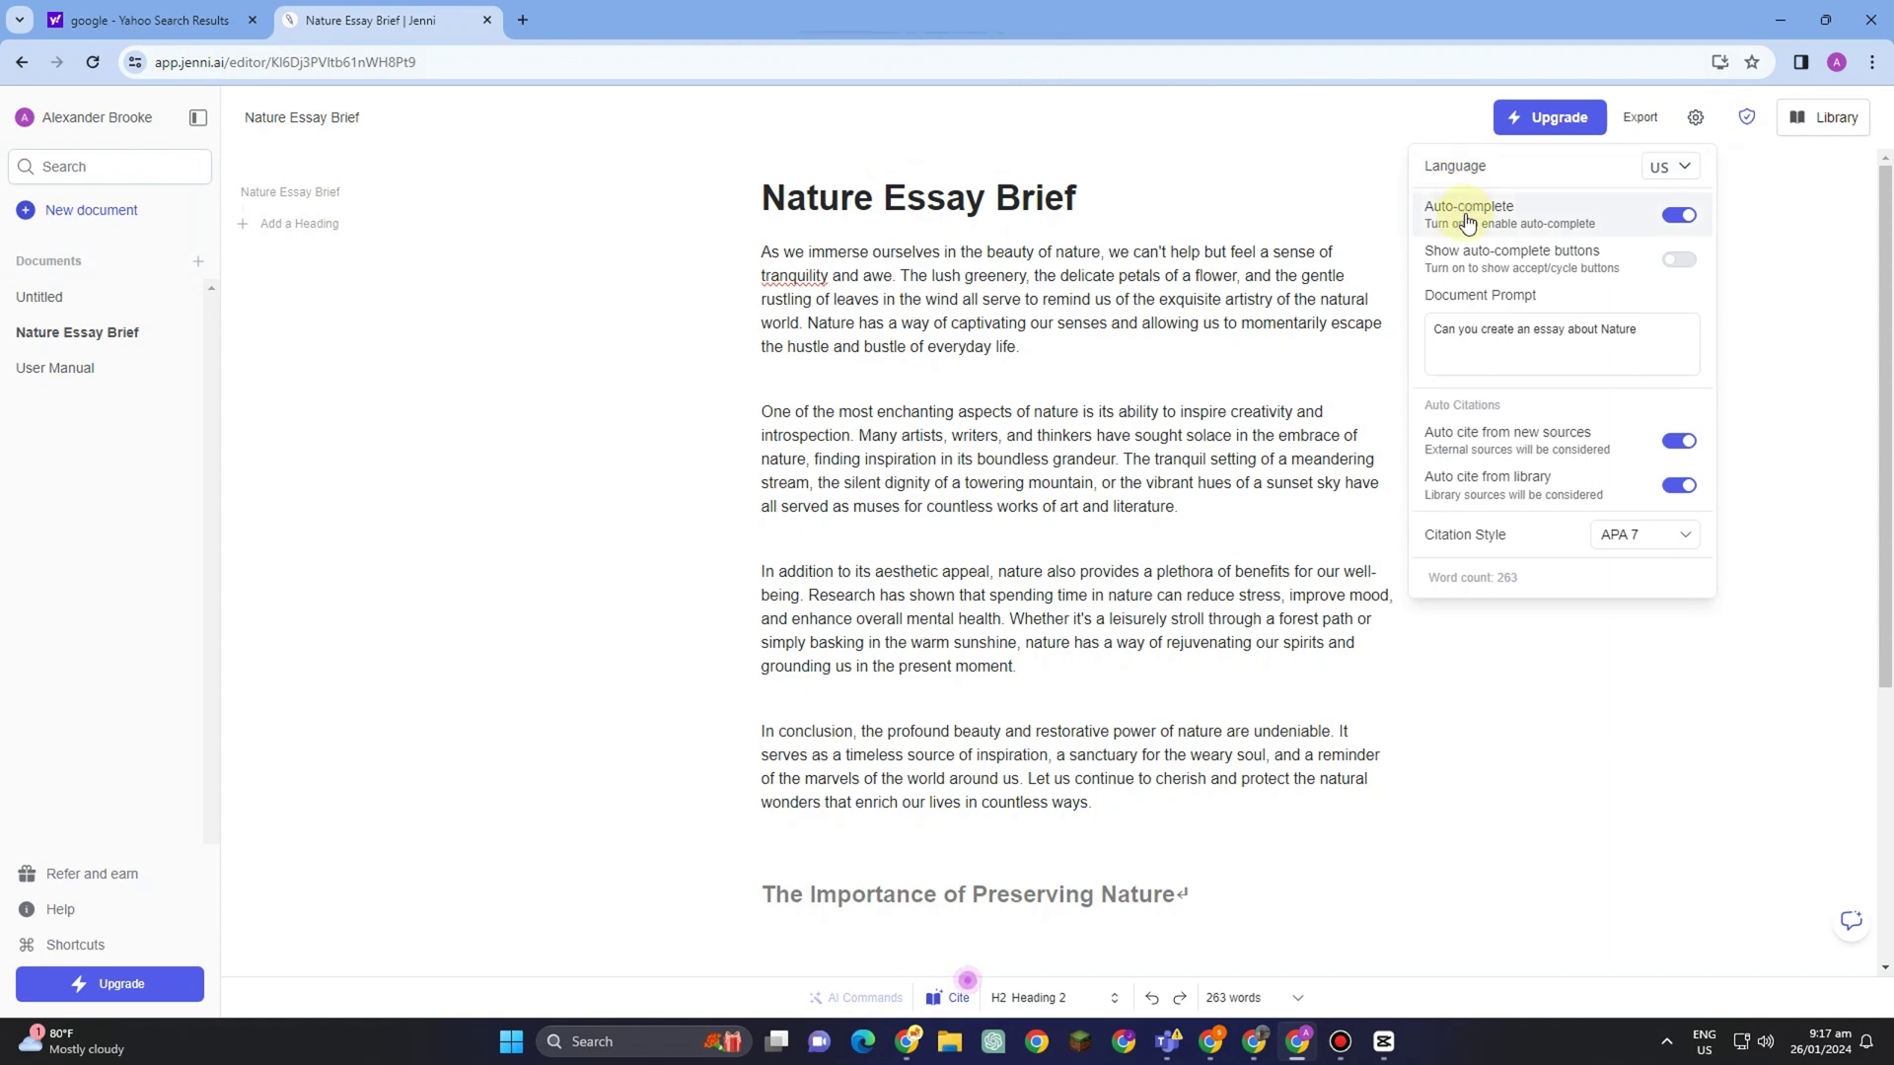
click(1676, 262)
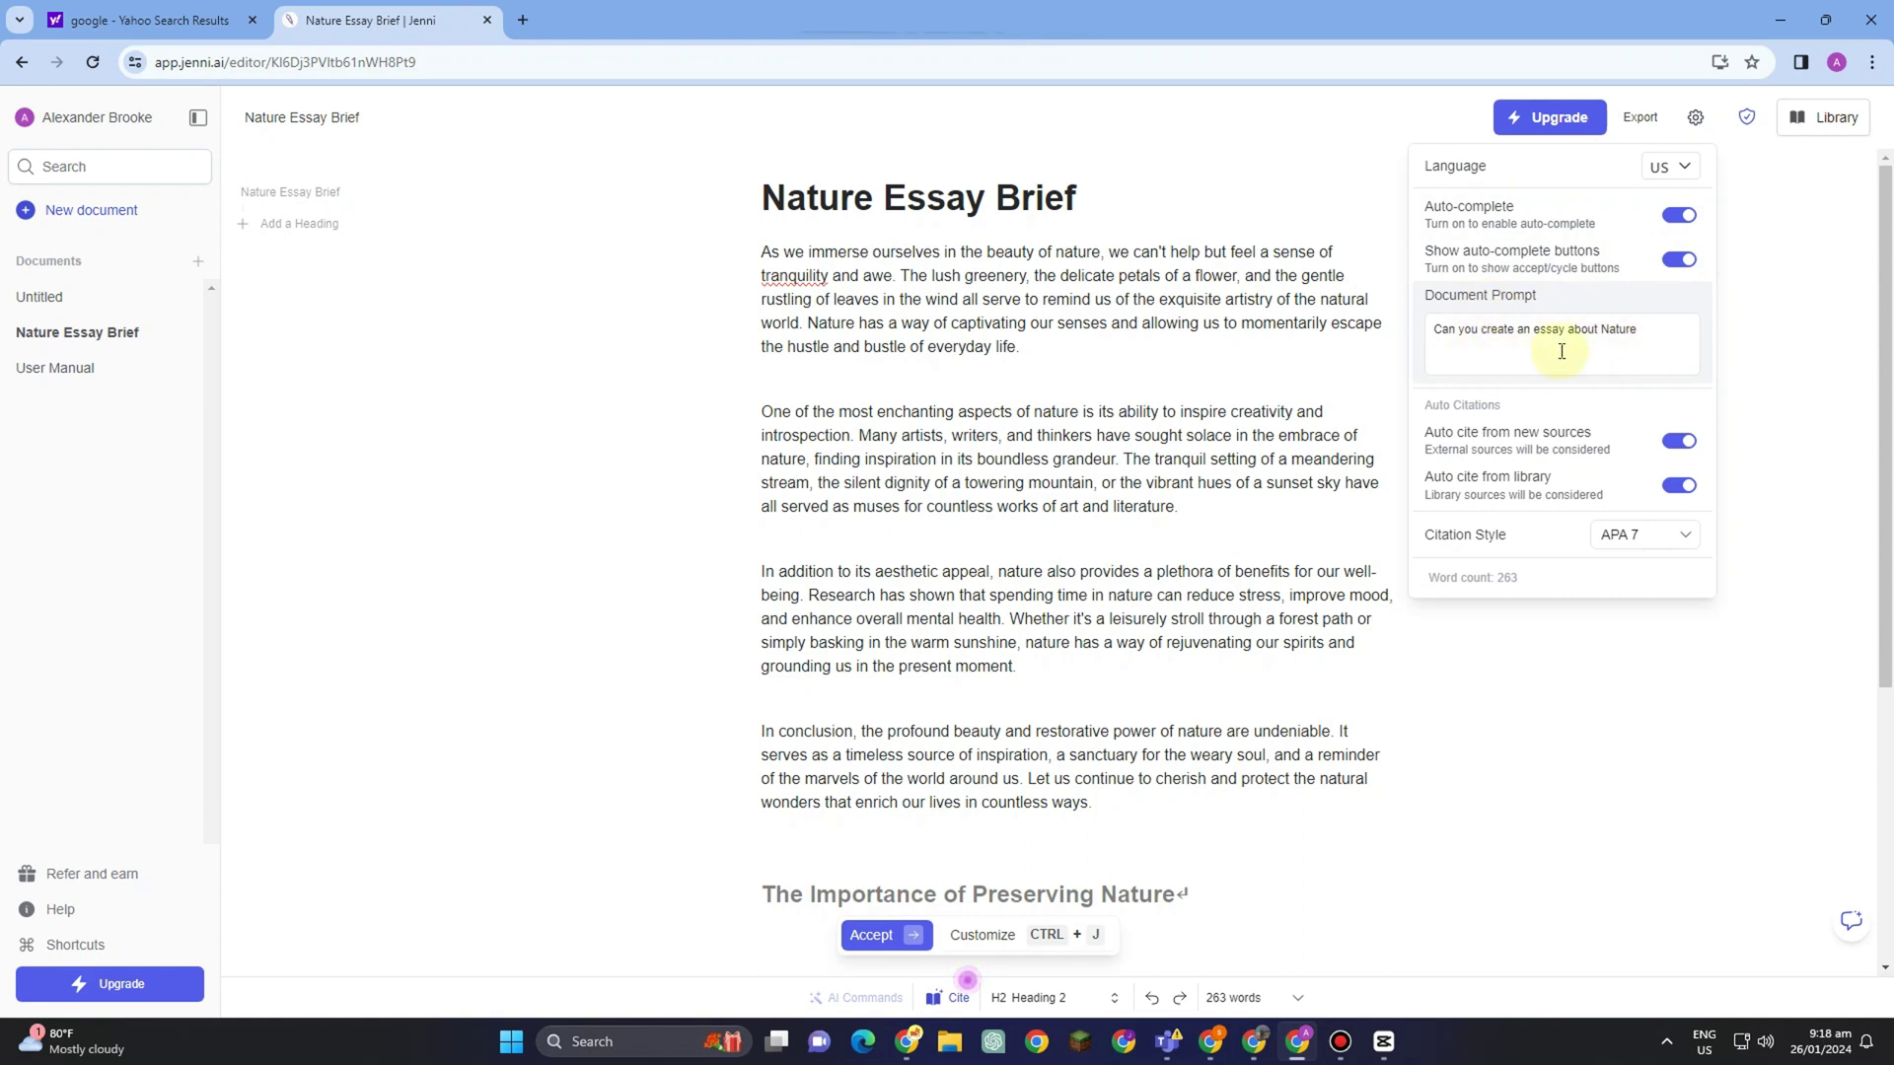
click(1677, 441)
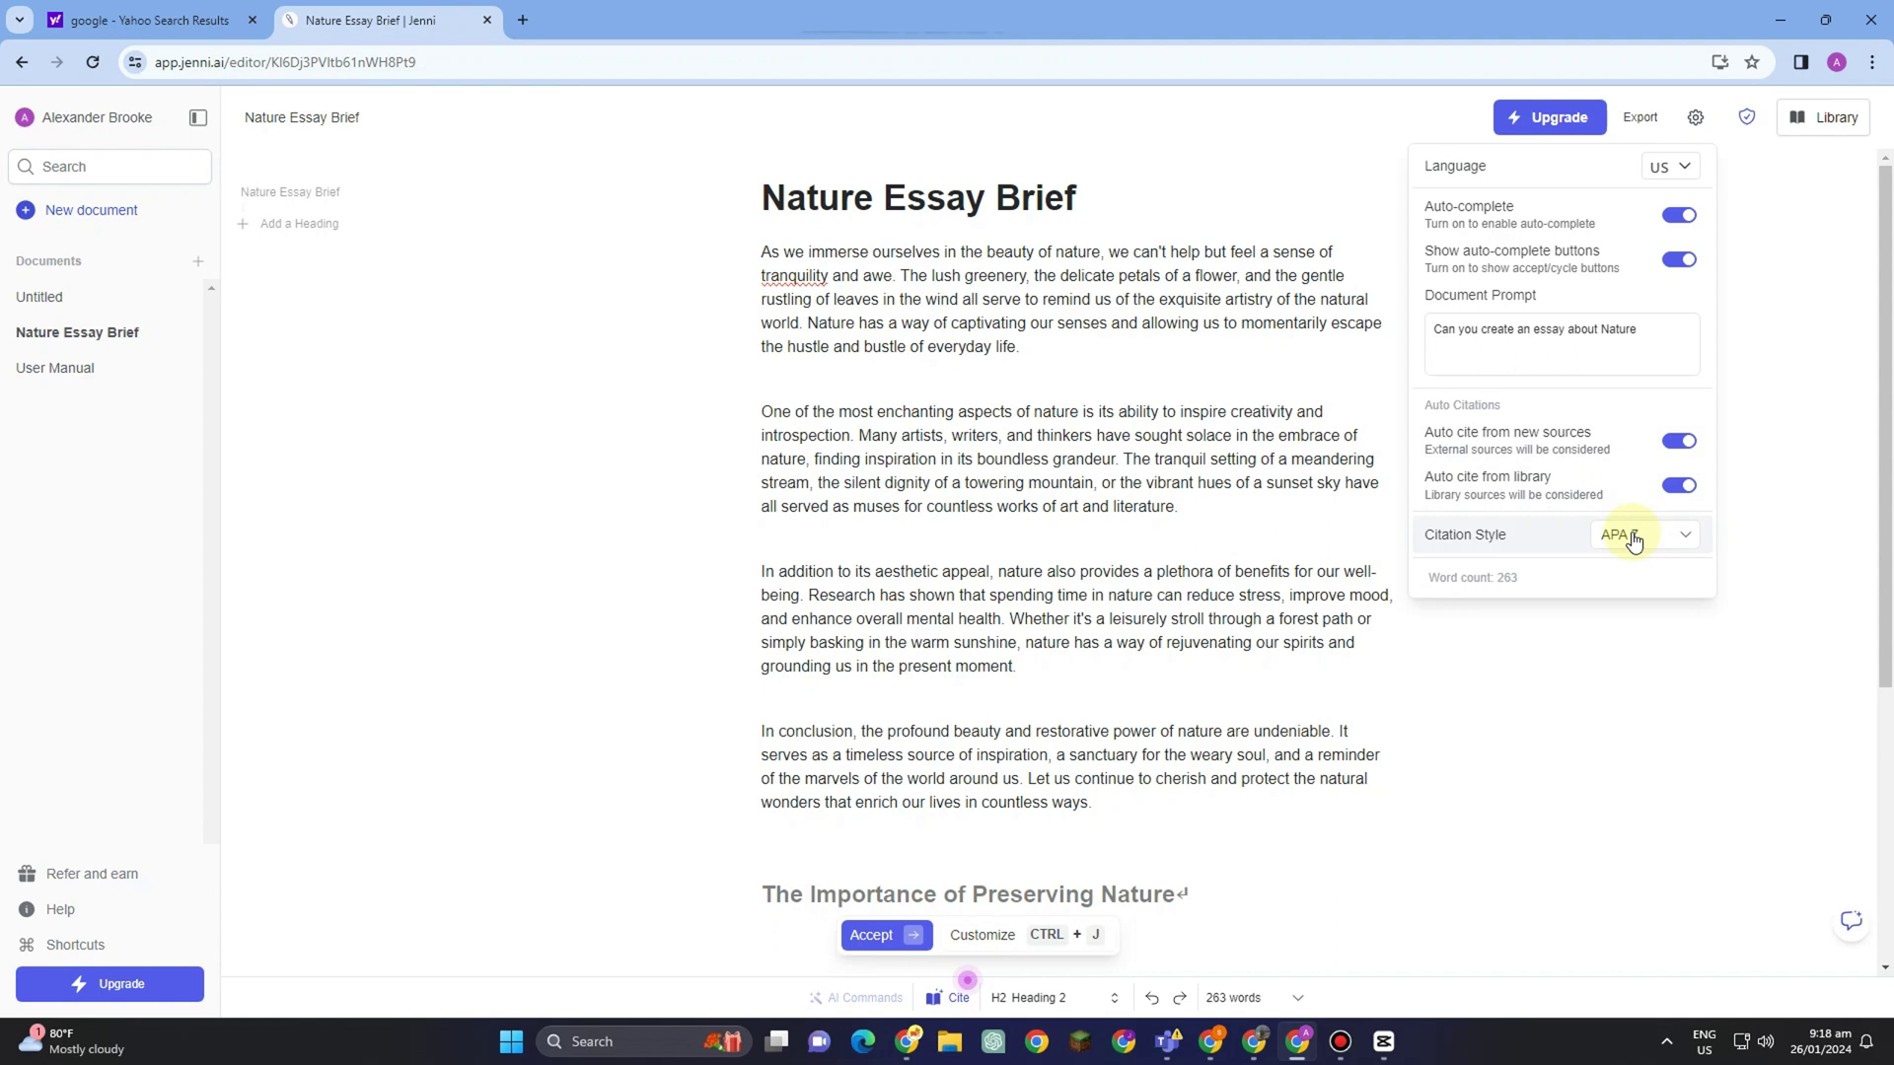
click(1682, 540)
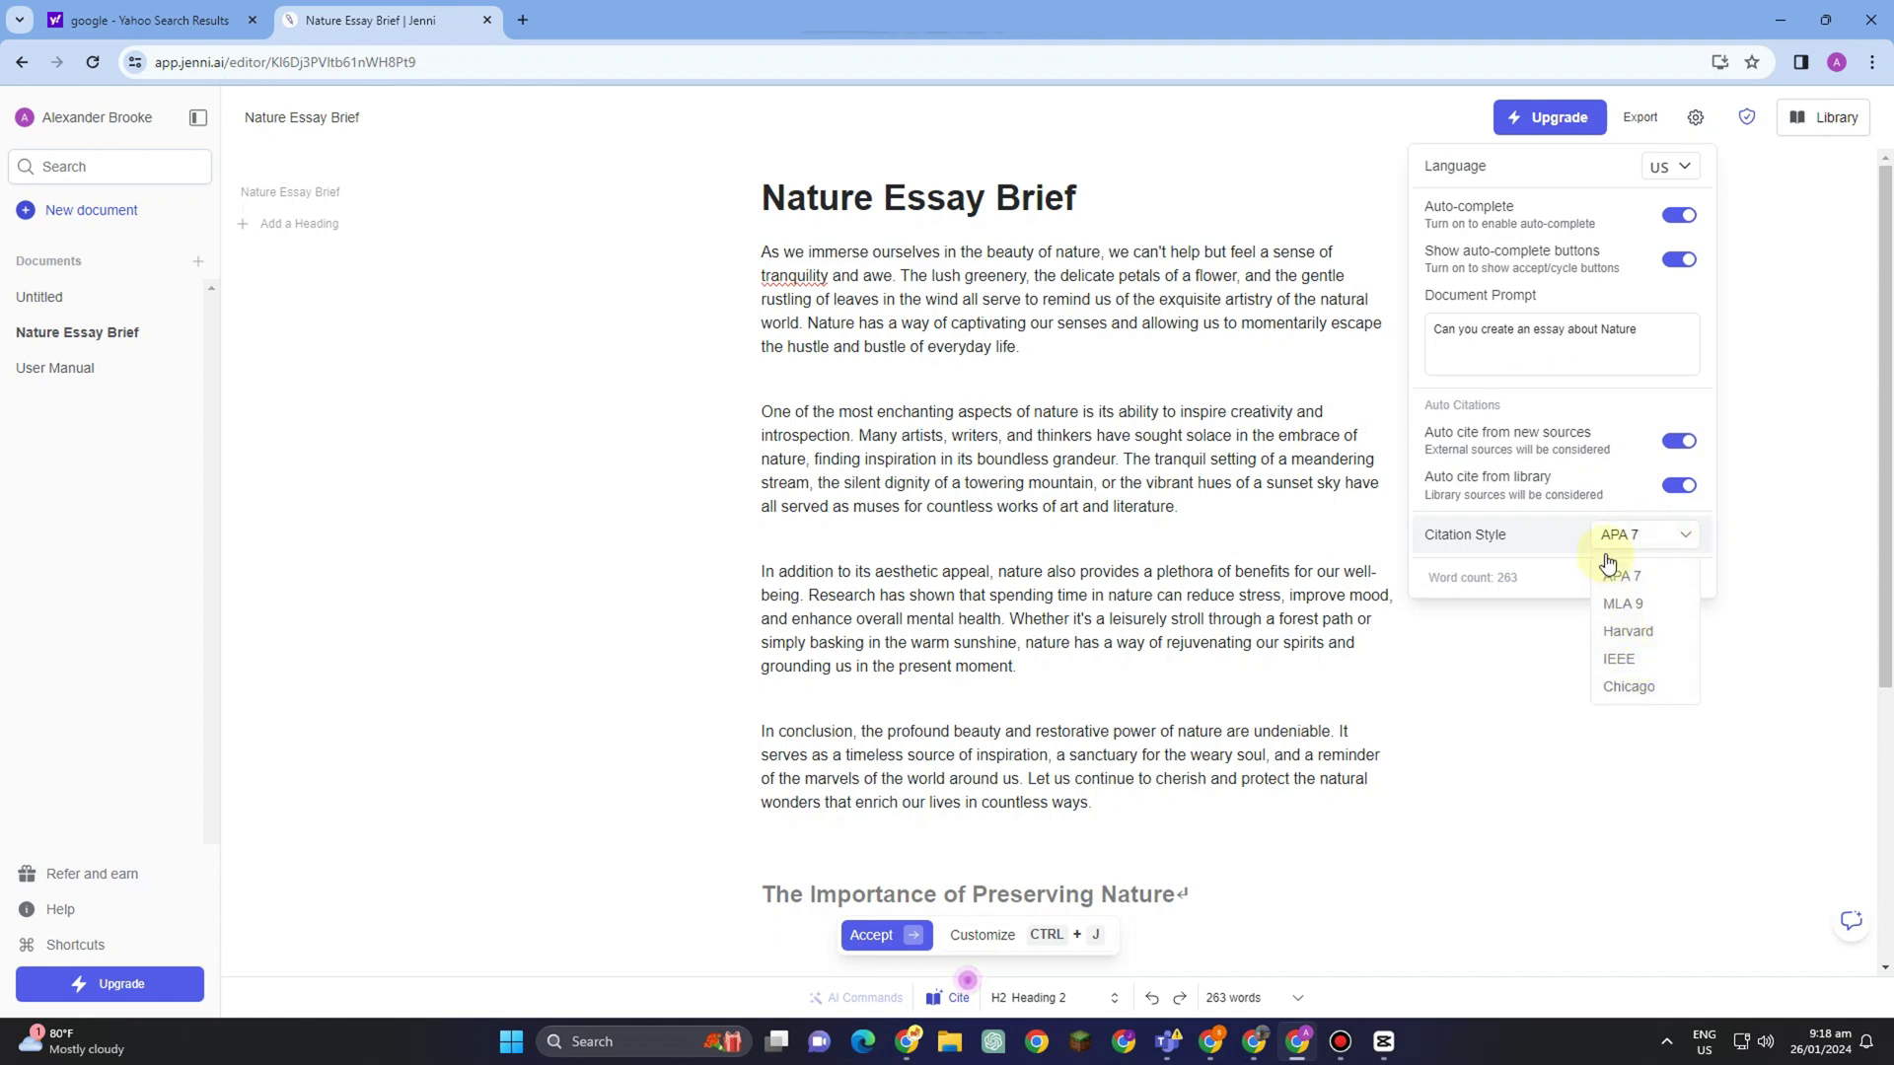
Save the settings and view the export formats: LaTeX, Word, HTML and clipboard.
click(1772, 303)
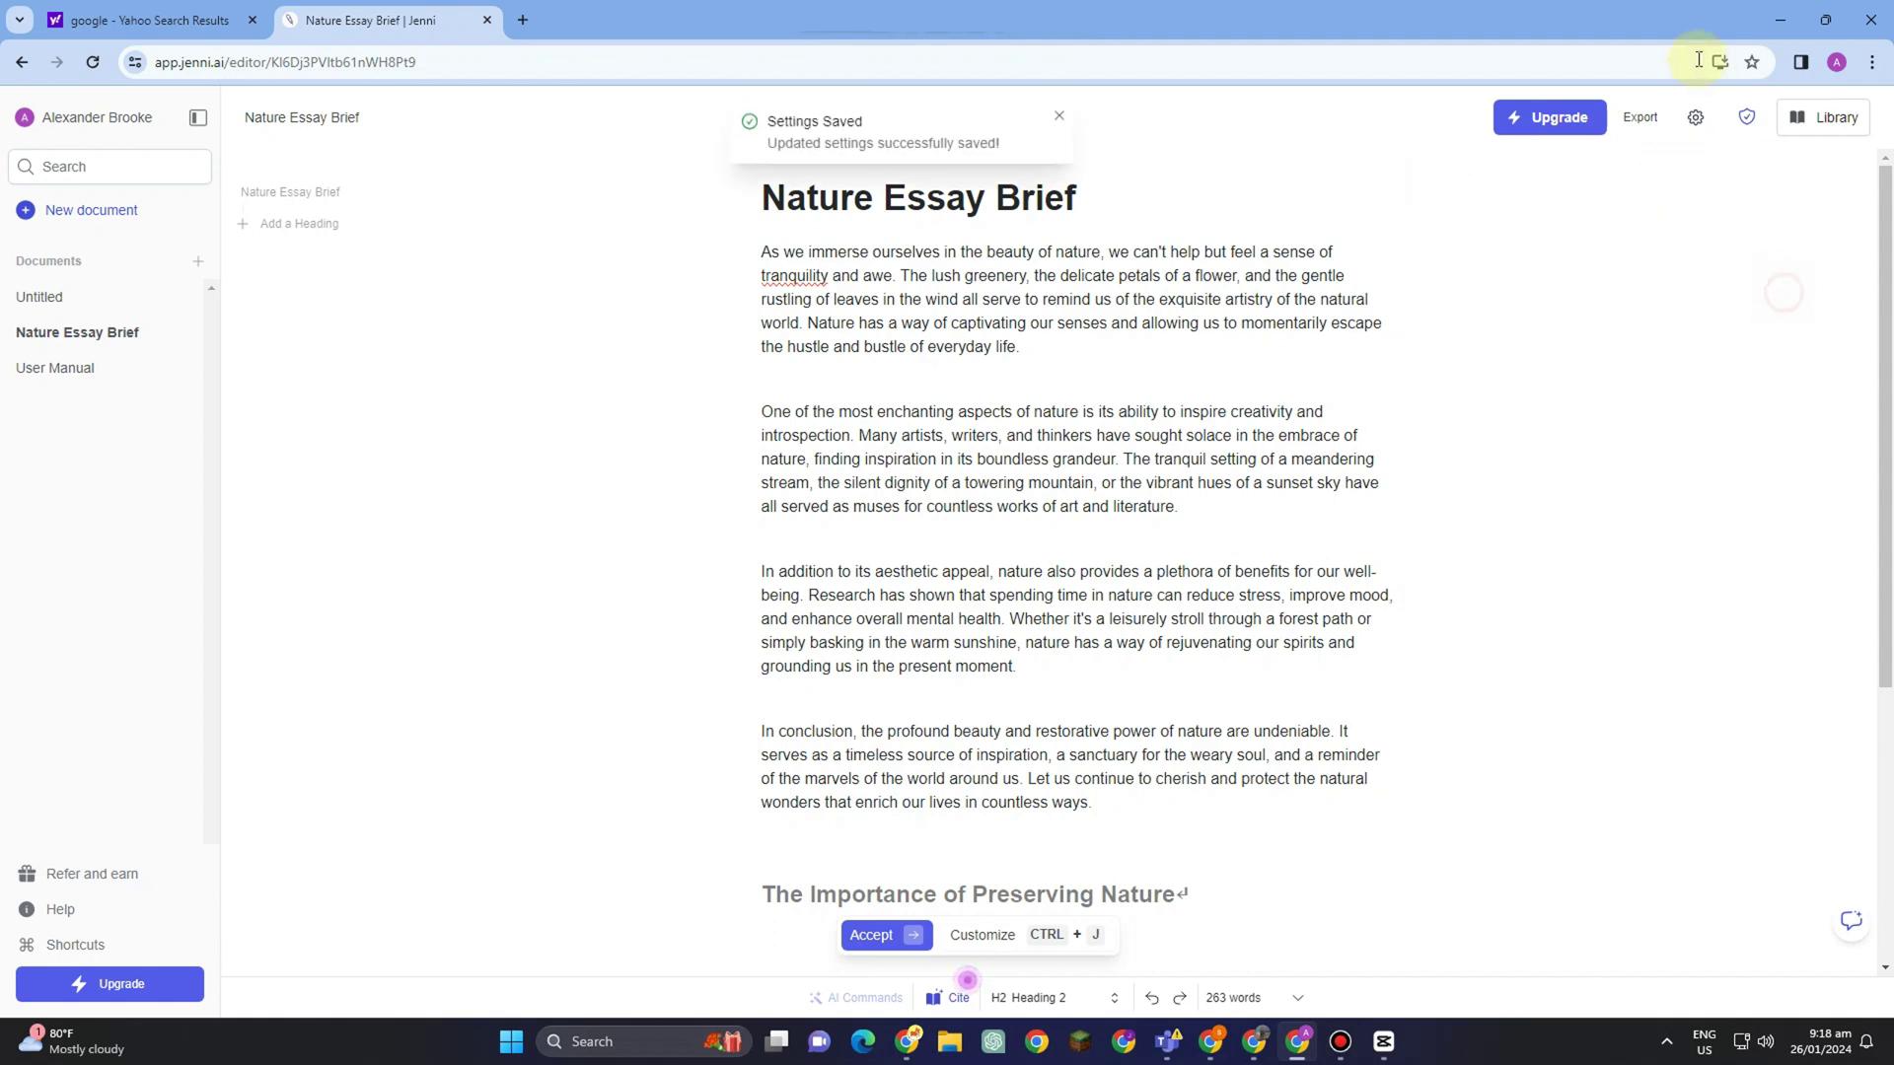
click(1650, 121)
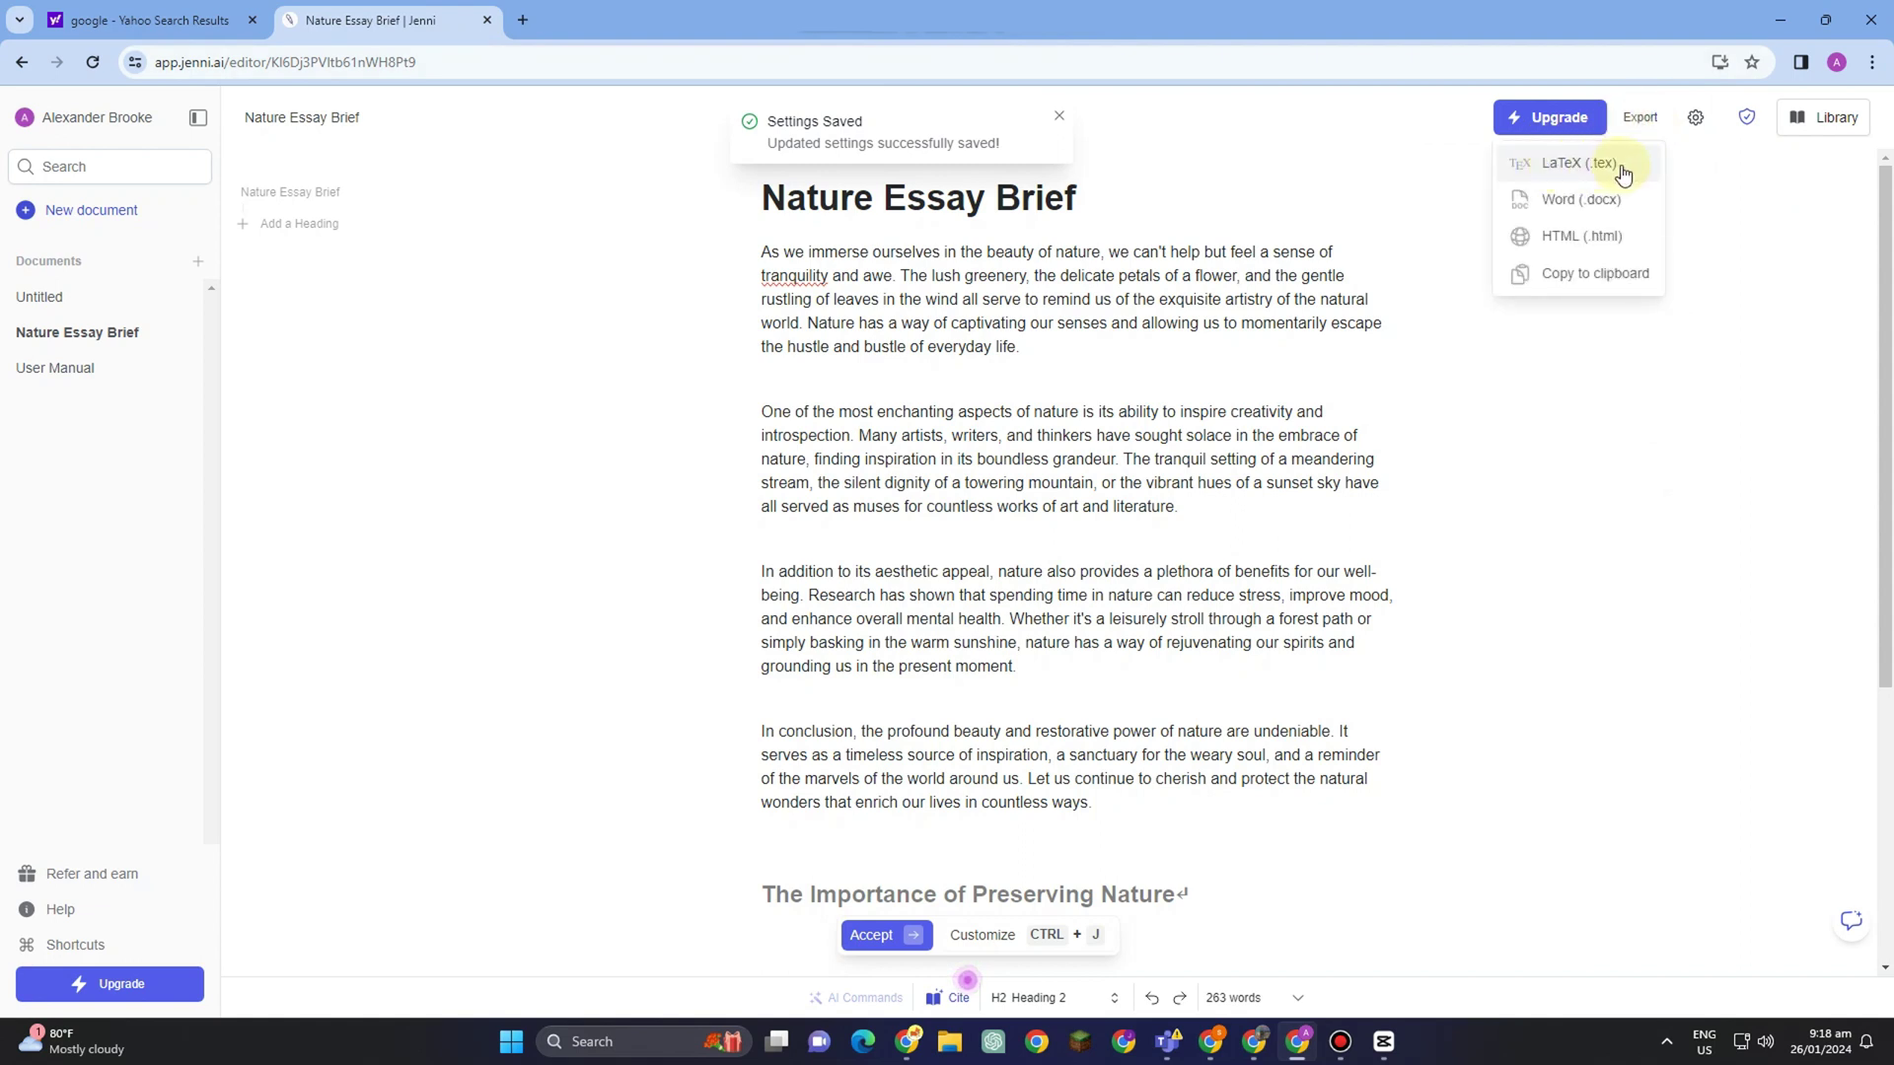